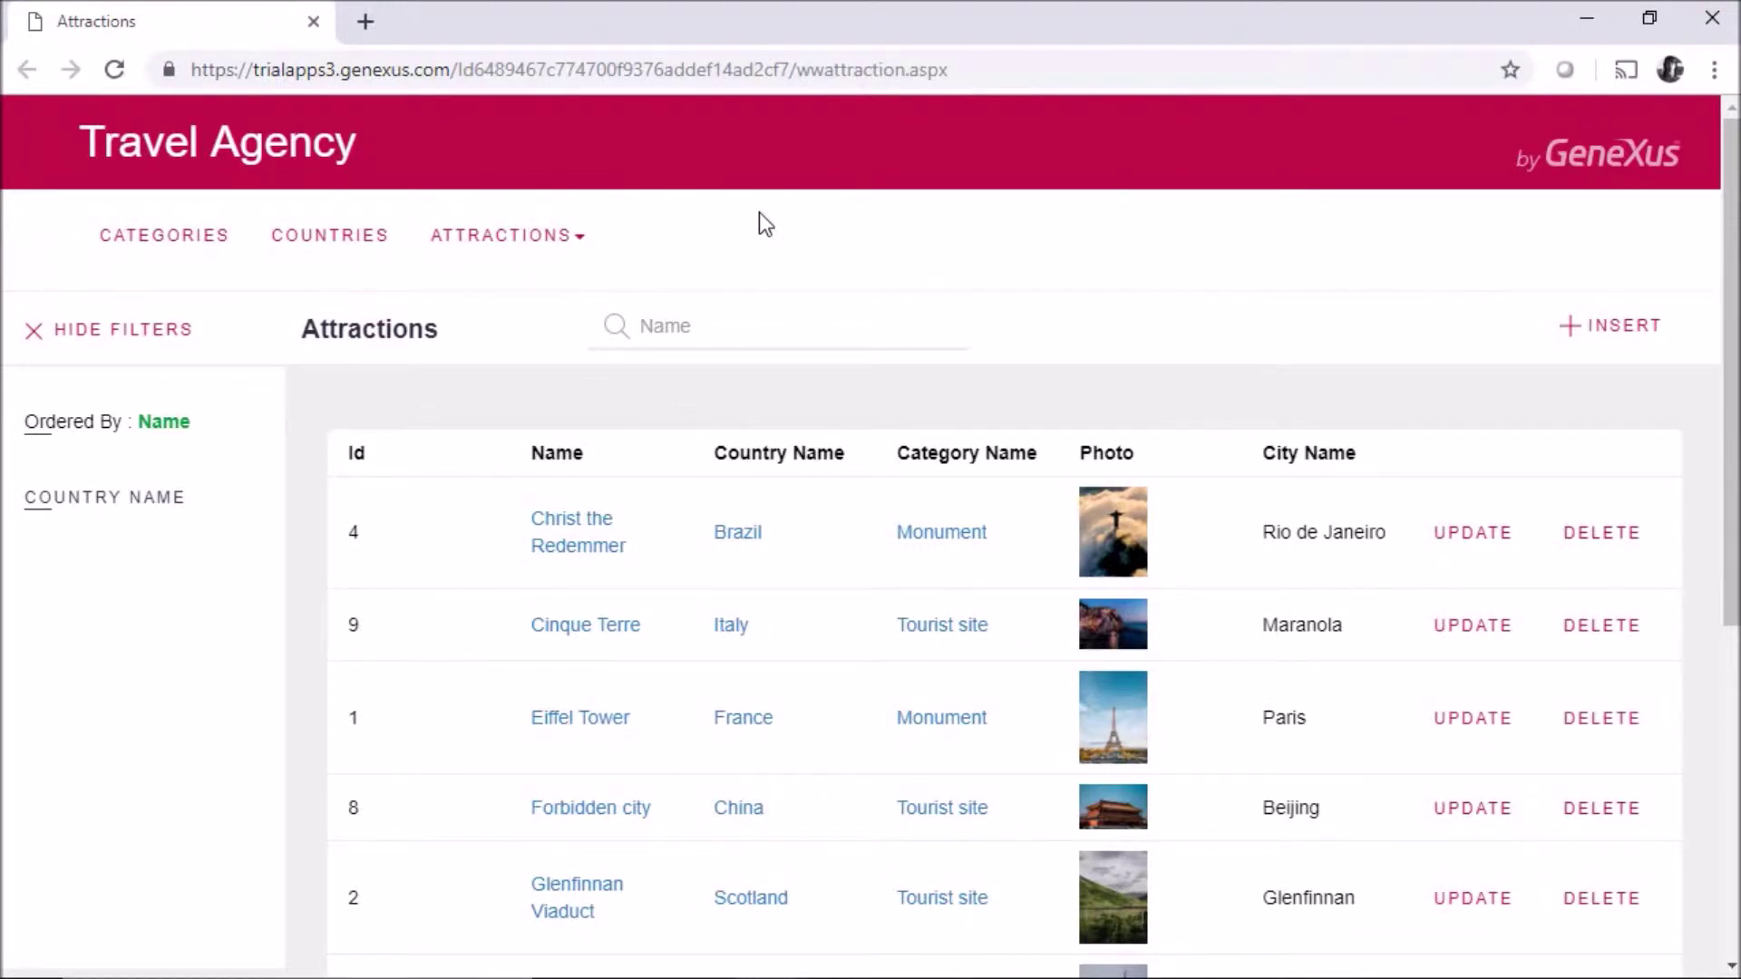
- Turn on responsive device emulation and preview the Attractions page at widths of 1024, 768 and 425 px
key("F12")
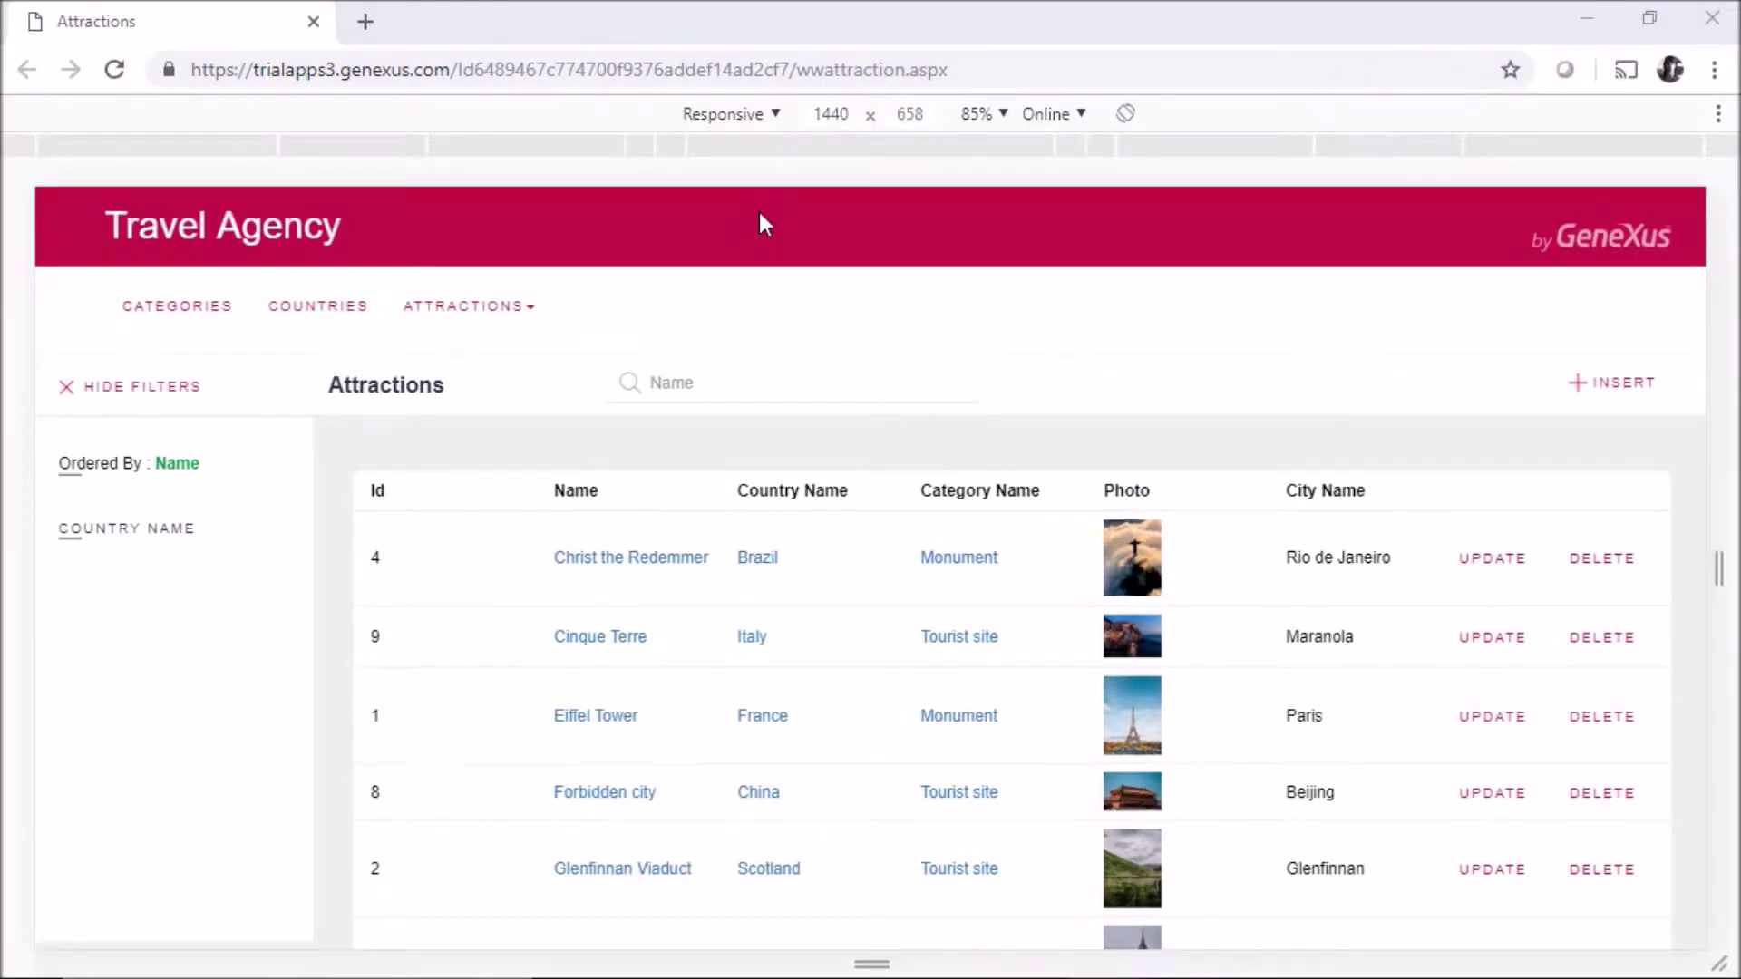
left_click(386, 147)
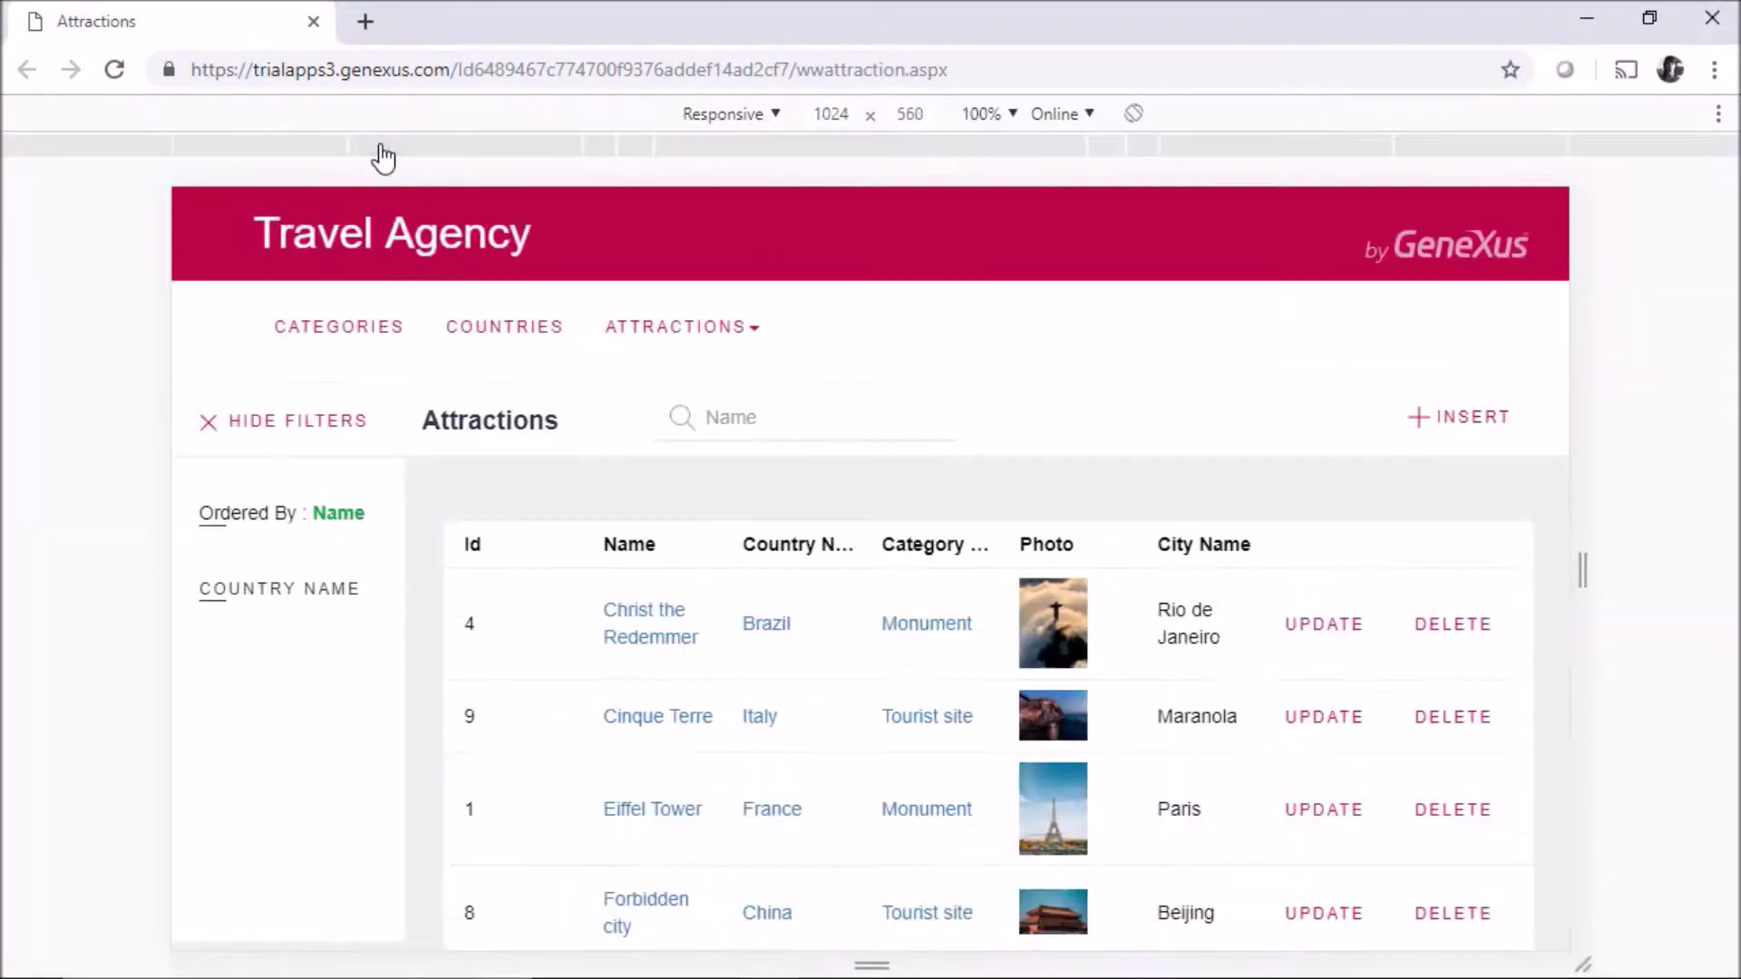
left_click(461, 150)
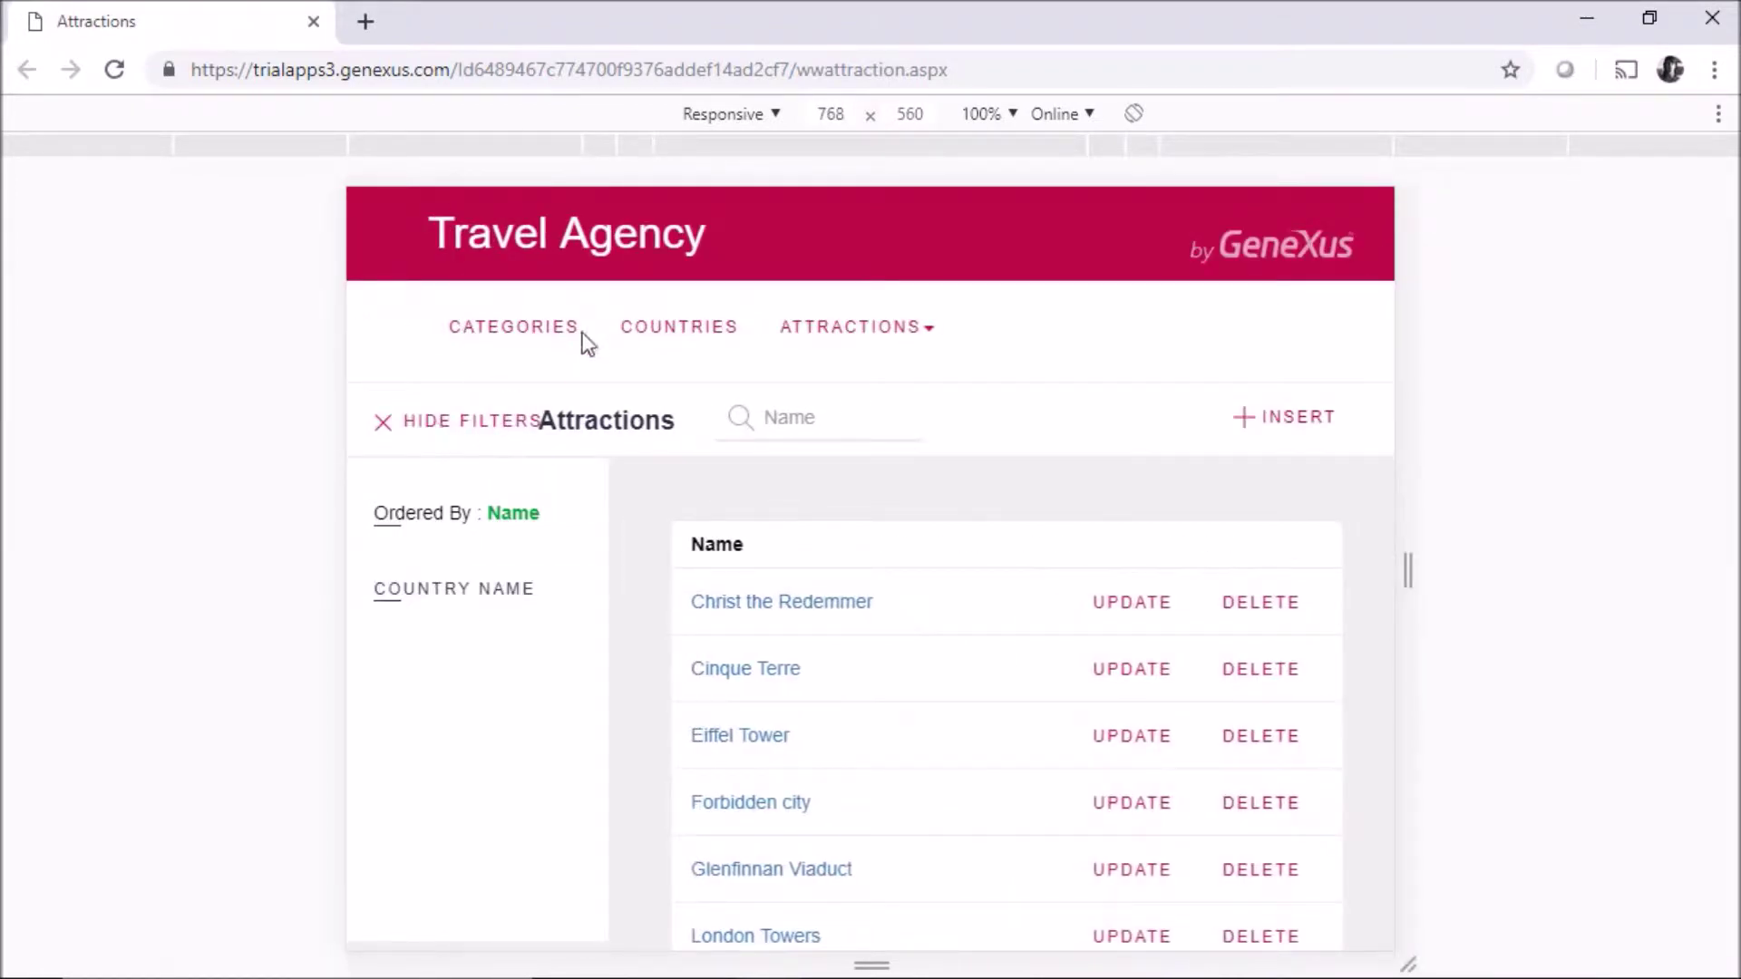
left_click(603, 150)
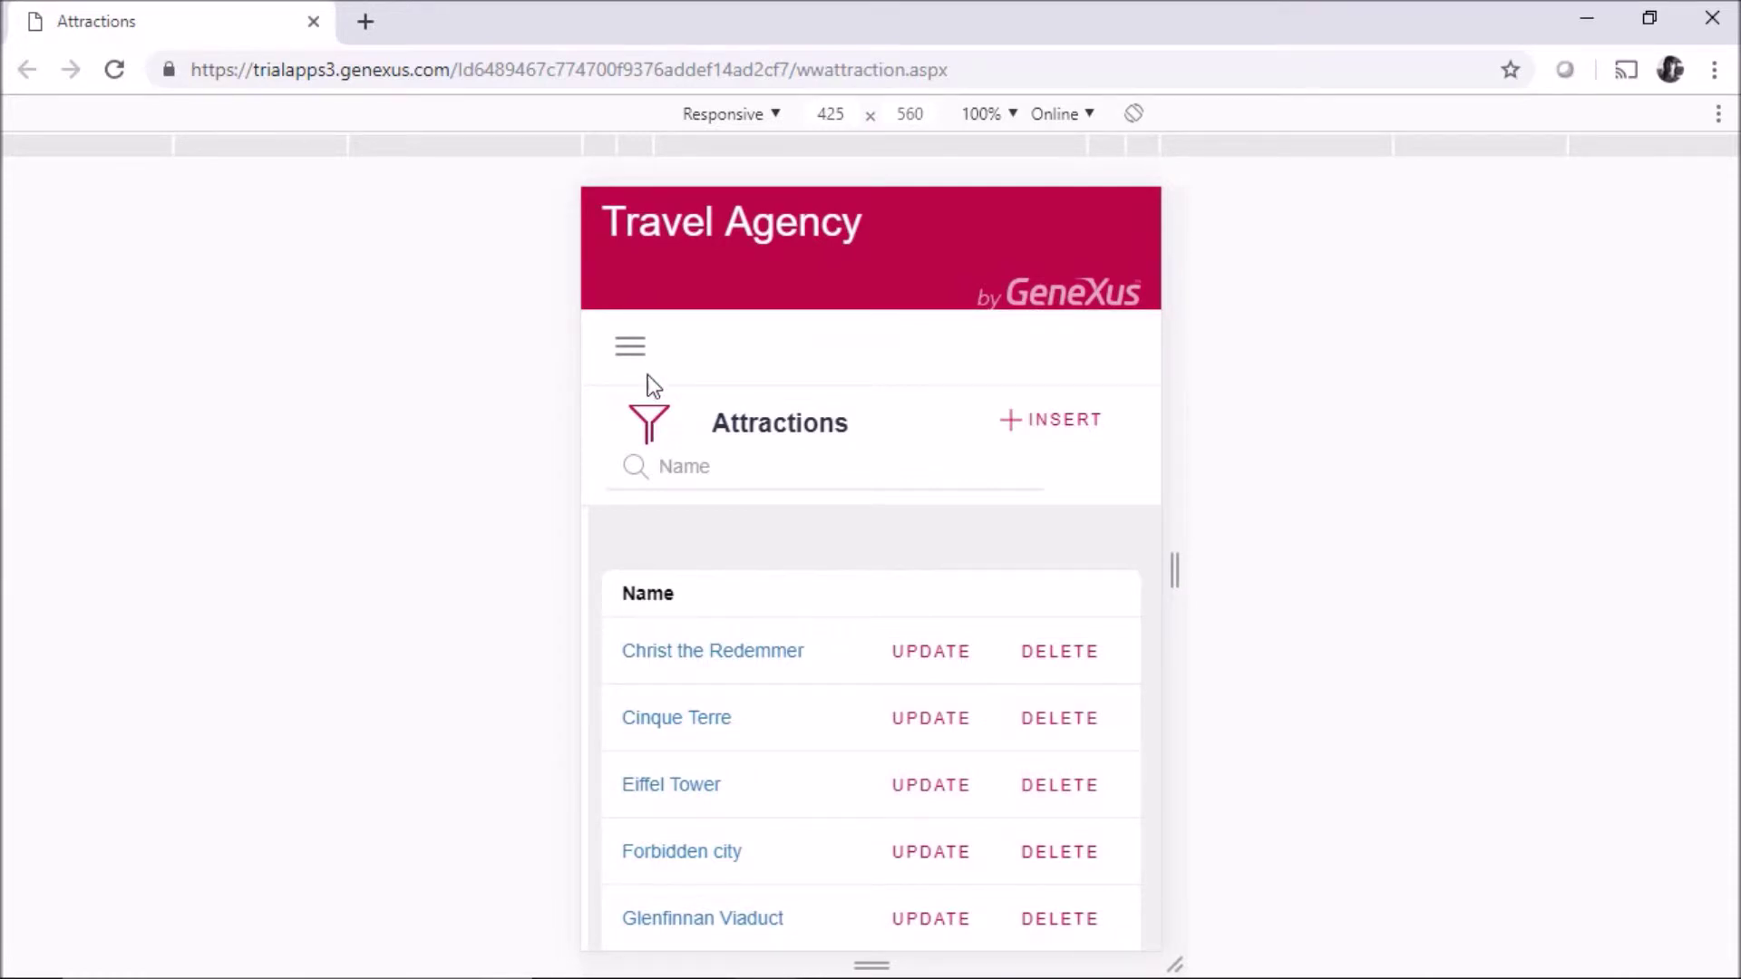
- Expand the page's collapsed navigation menu in the 425 px phone preview and collapse it again
left_click(635, 349)
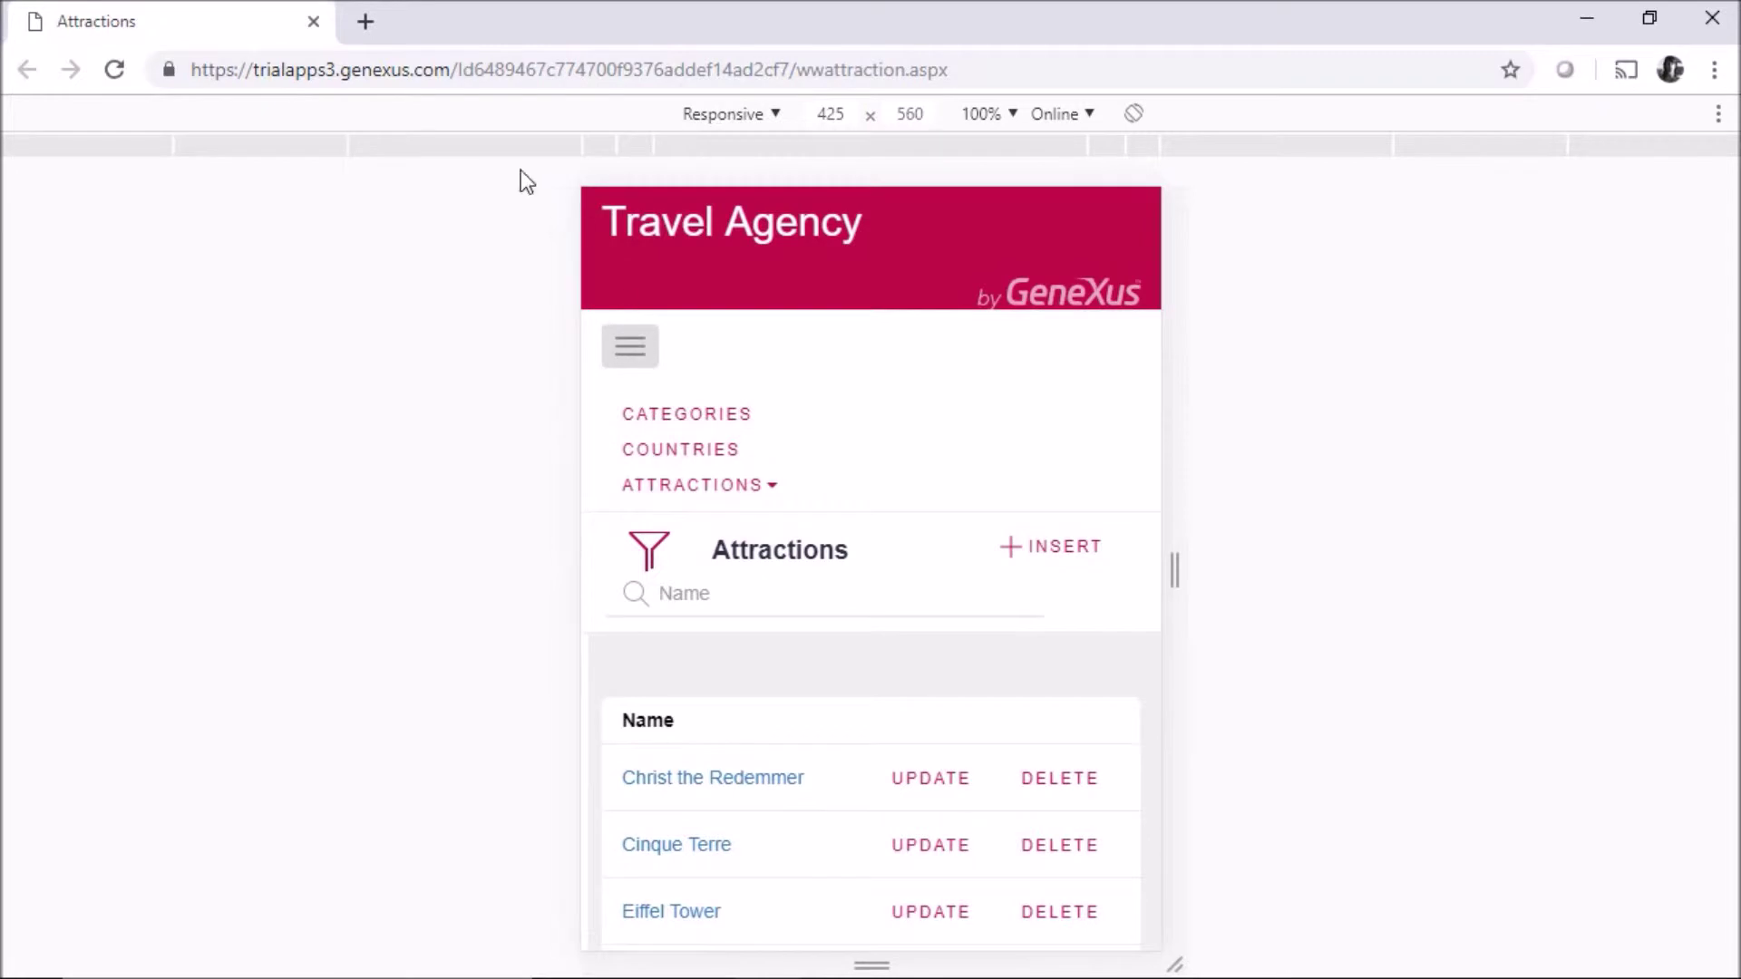
left_click(505, 147)
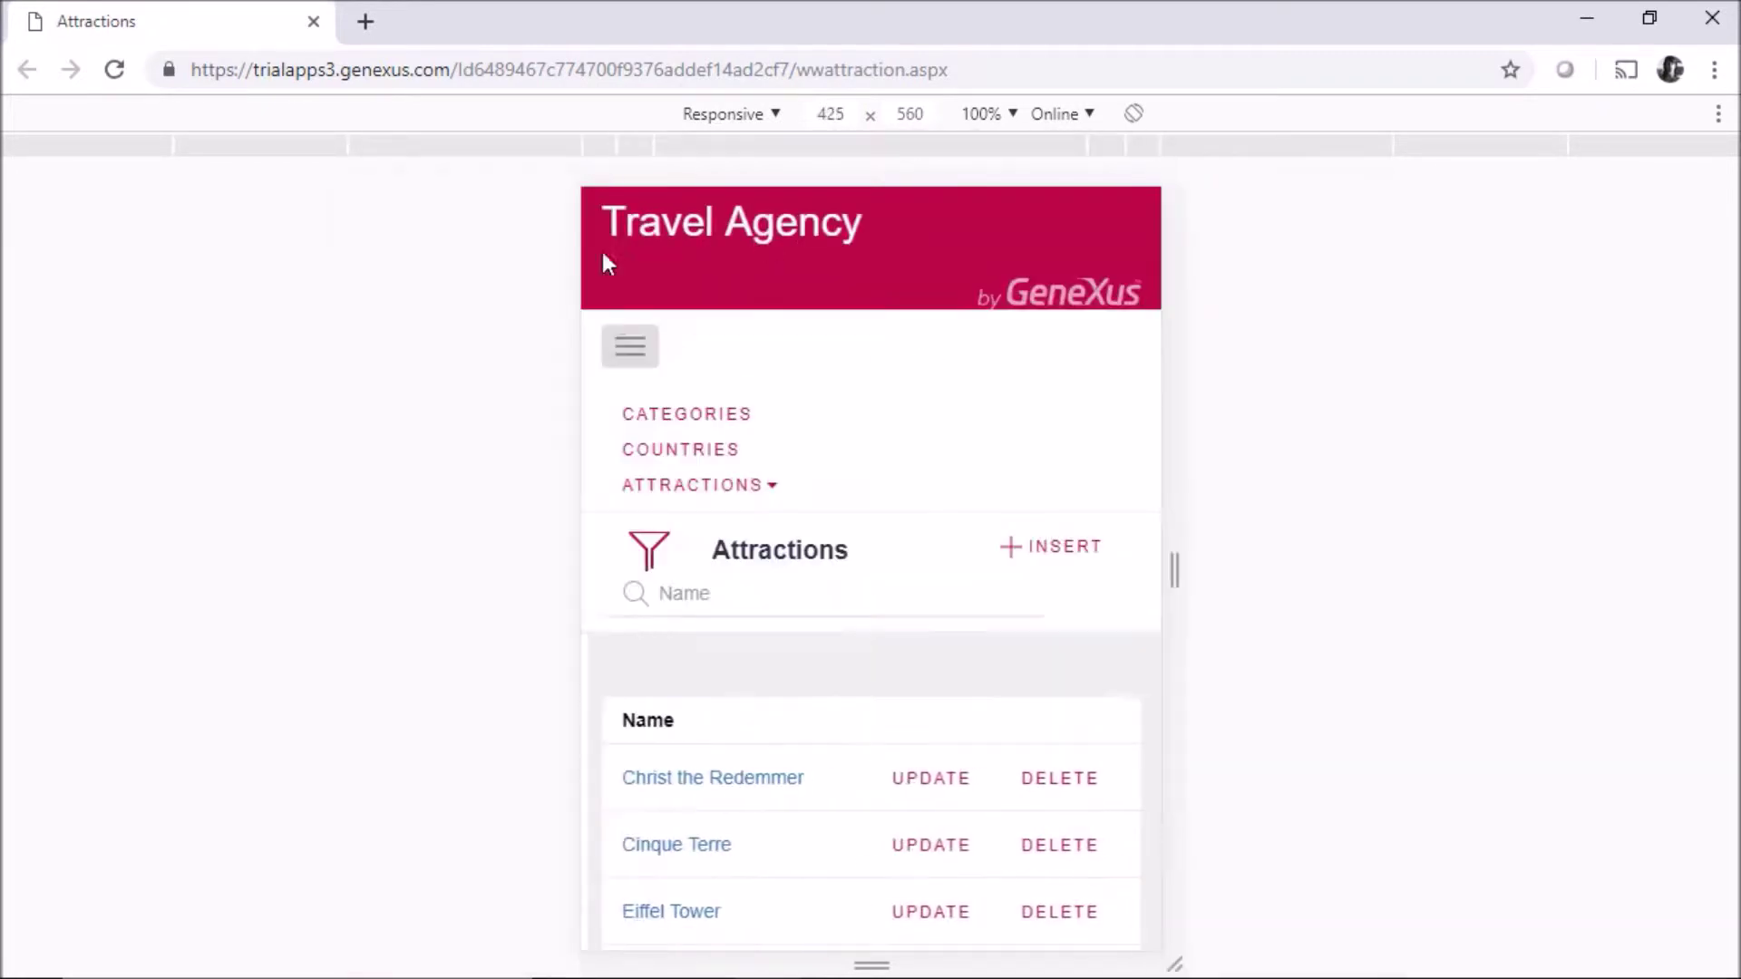
left_click(632, 348)
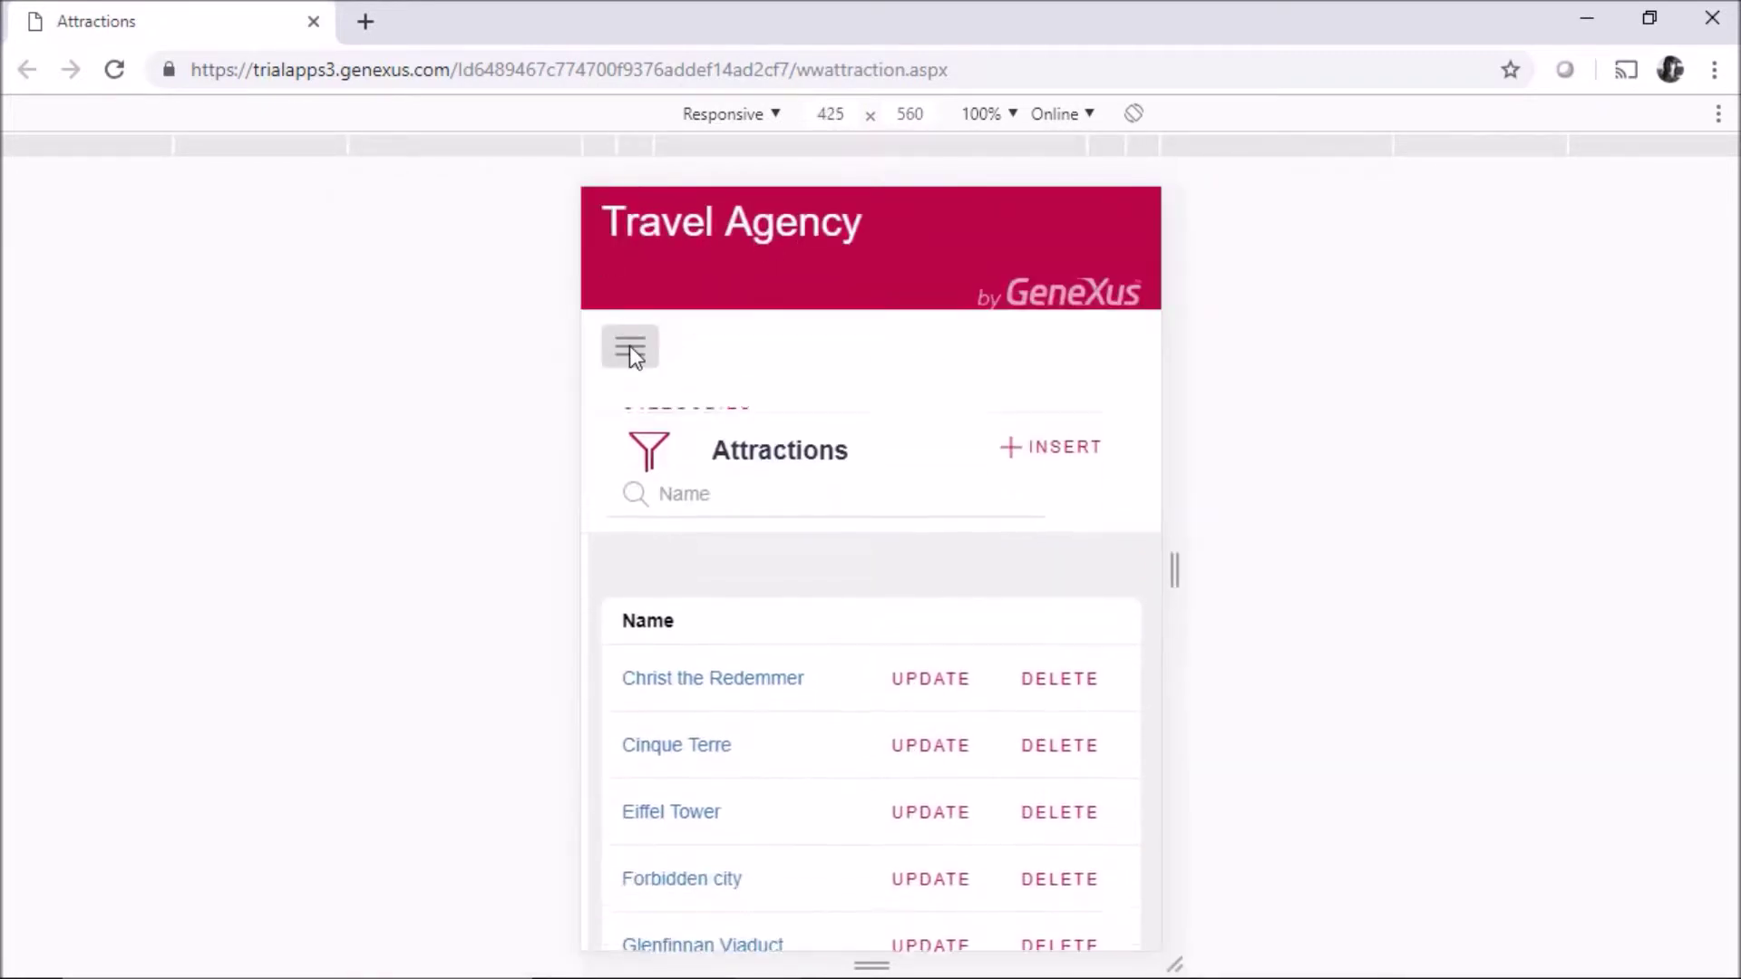
- Filter the attractions by the name "Ei" and compare the page at 768 px, about 1016 px and slightly narrower
left_click(678, 472)
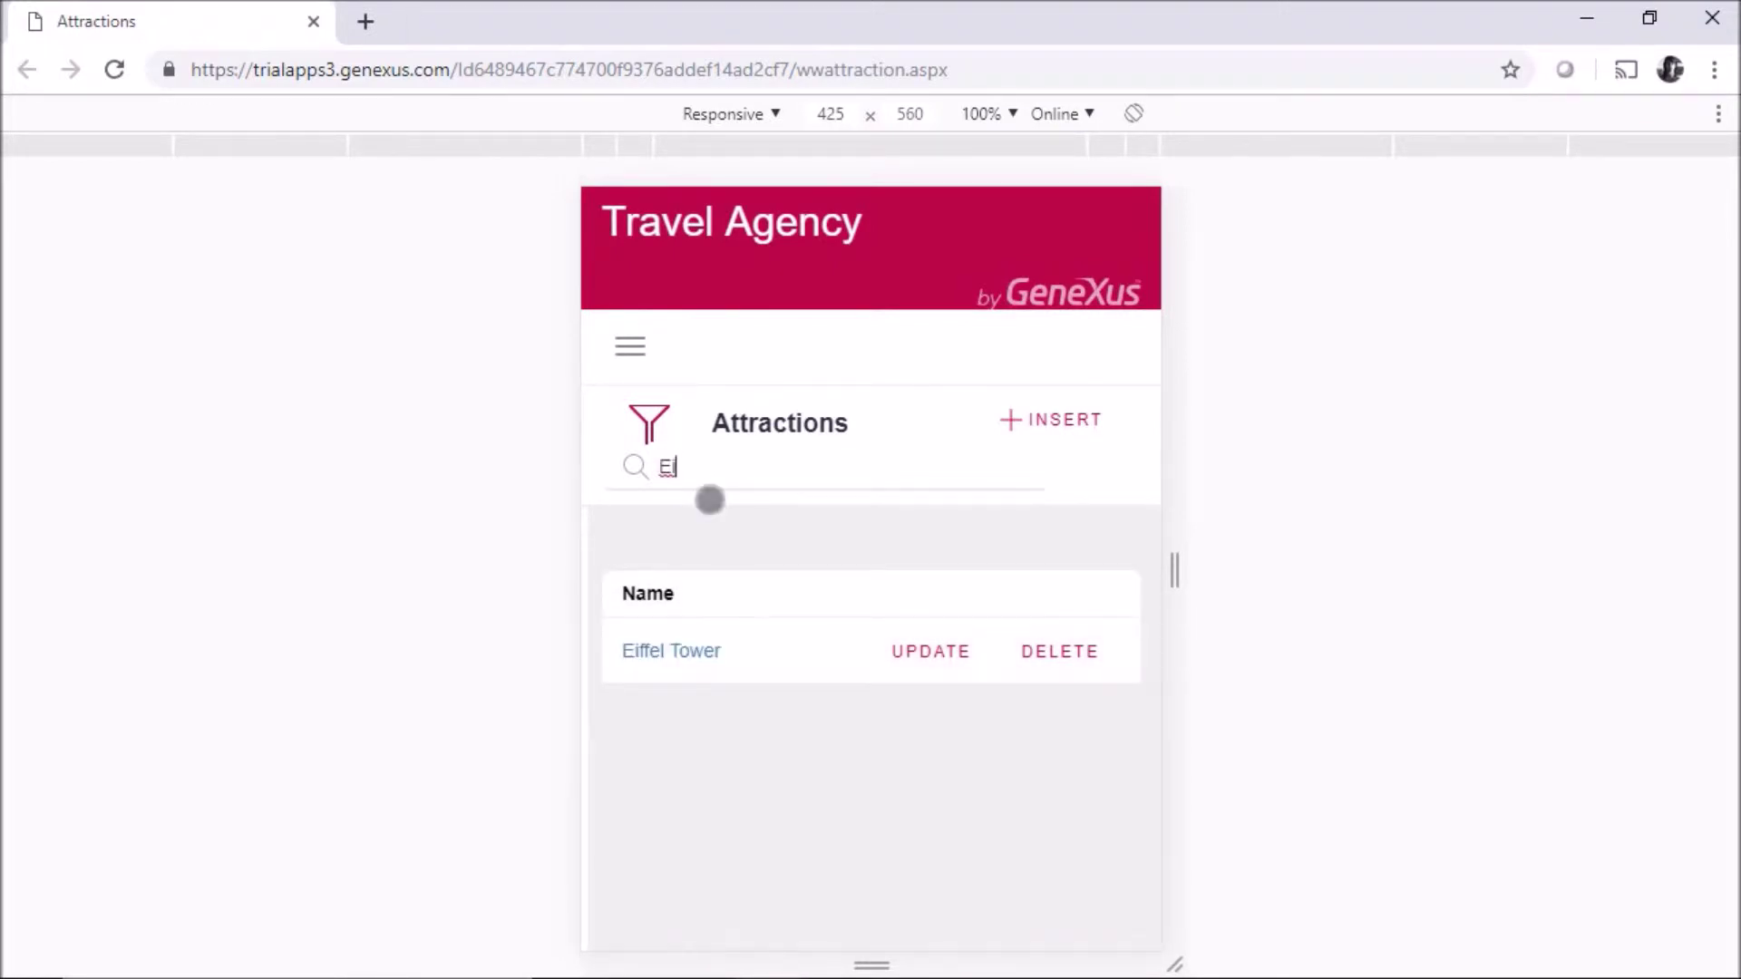
left_click(487, 147)
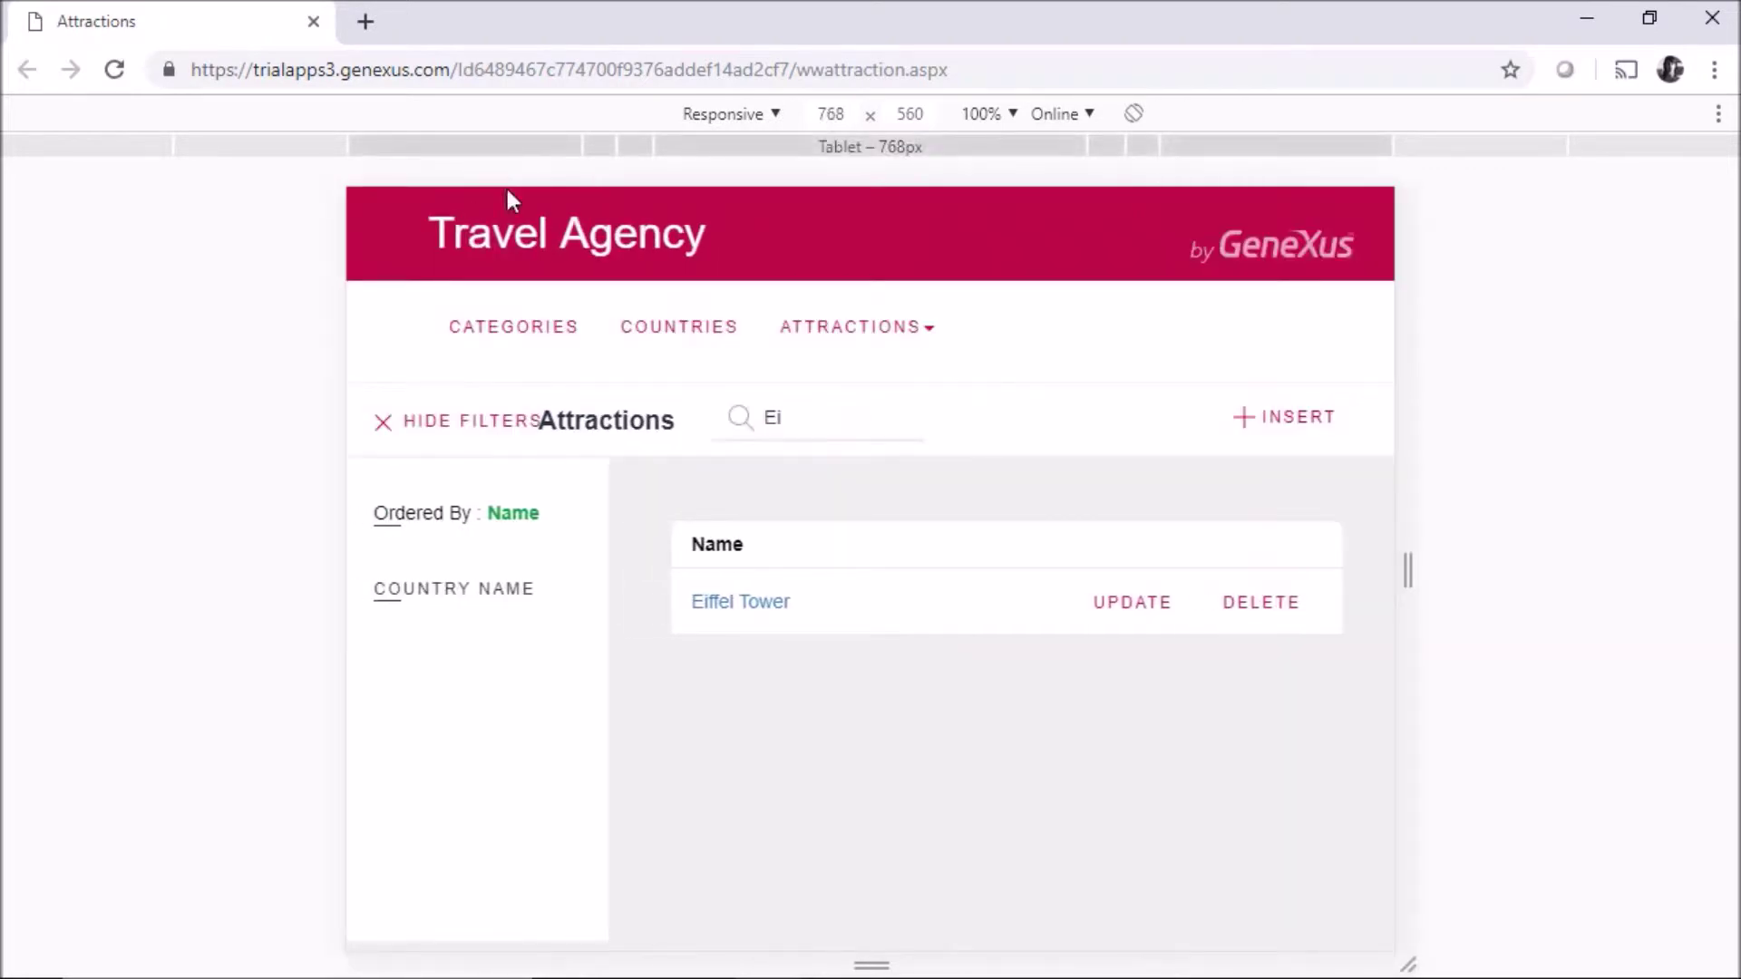
left_click_drag(1407, 581, 1580, 591)
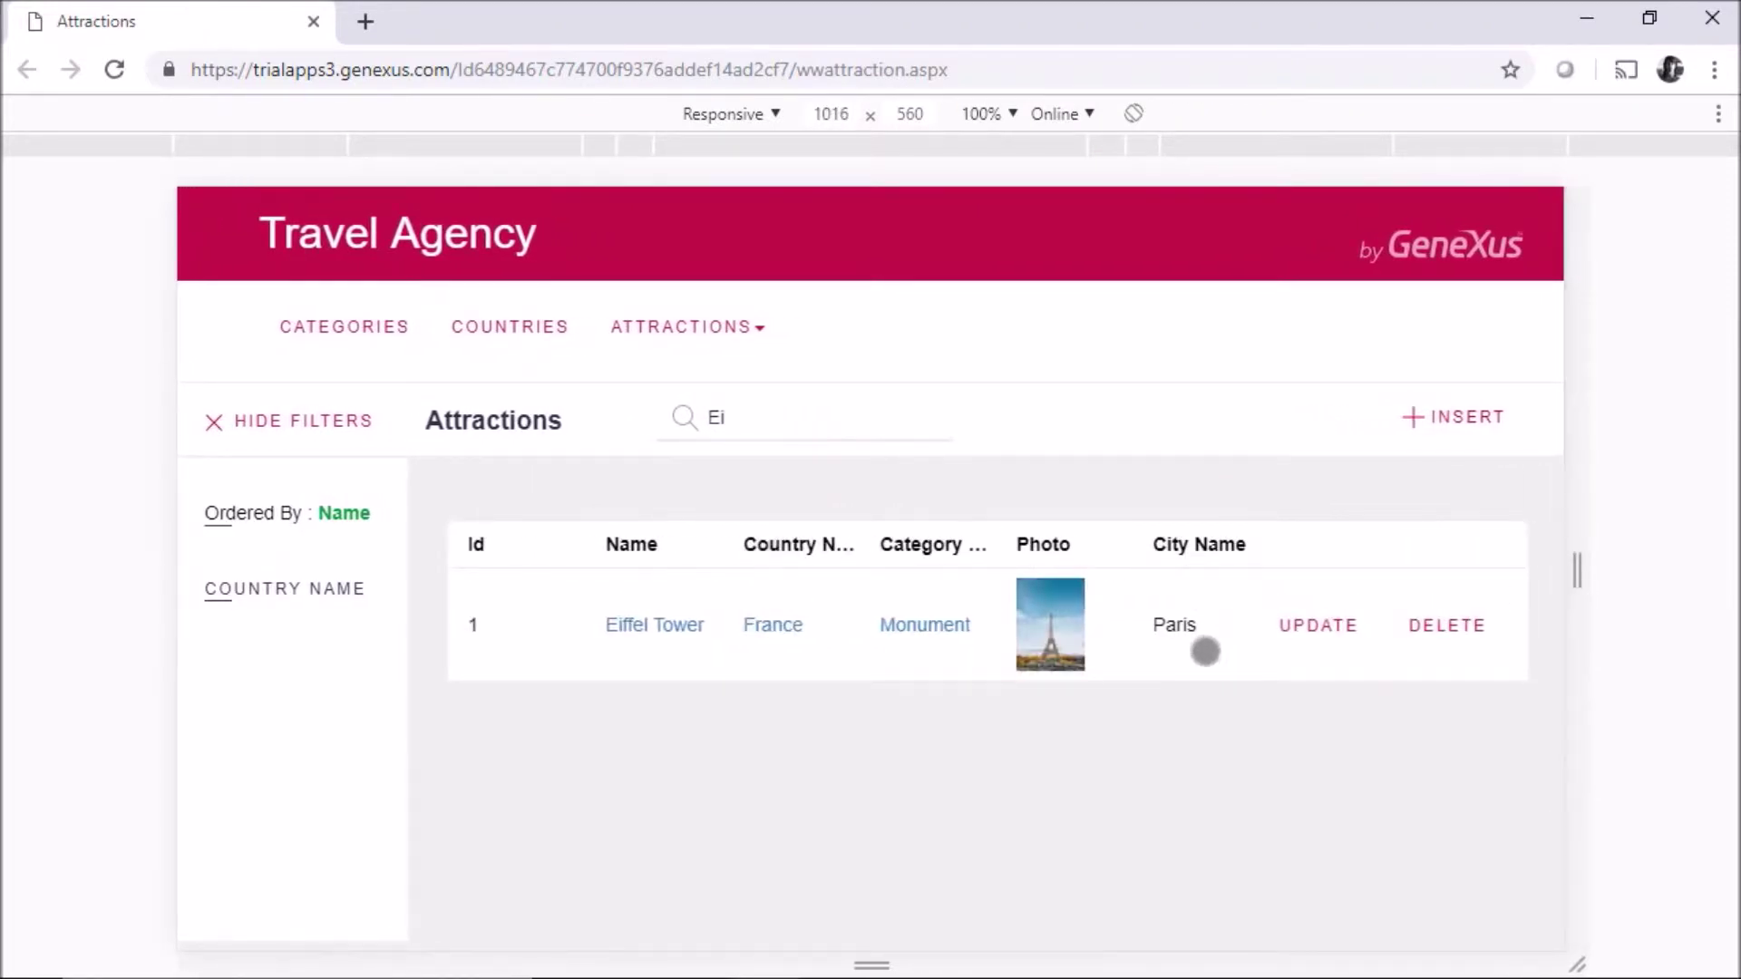
left_click_drag(1574, 573, 1531, 571)
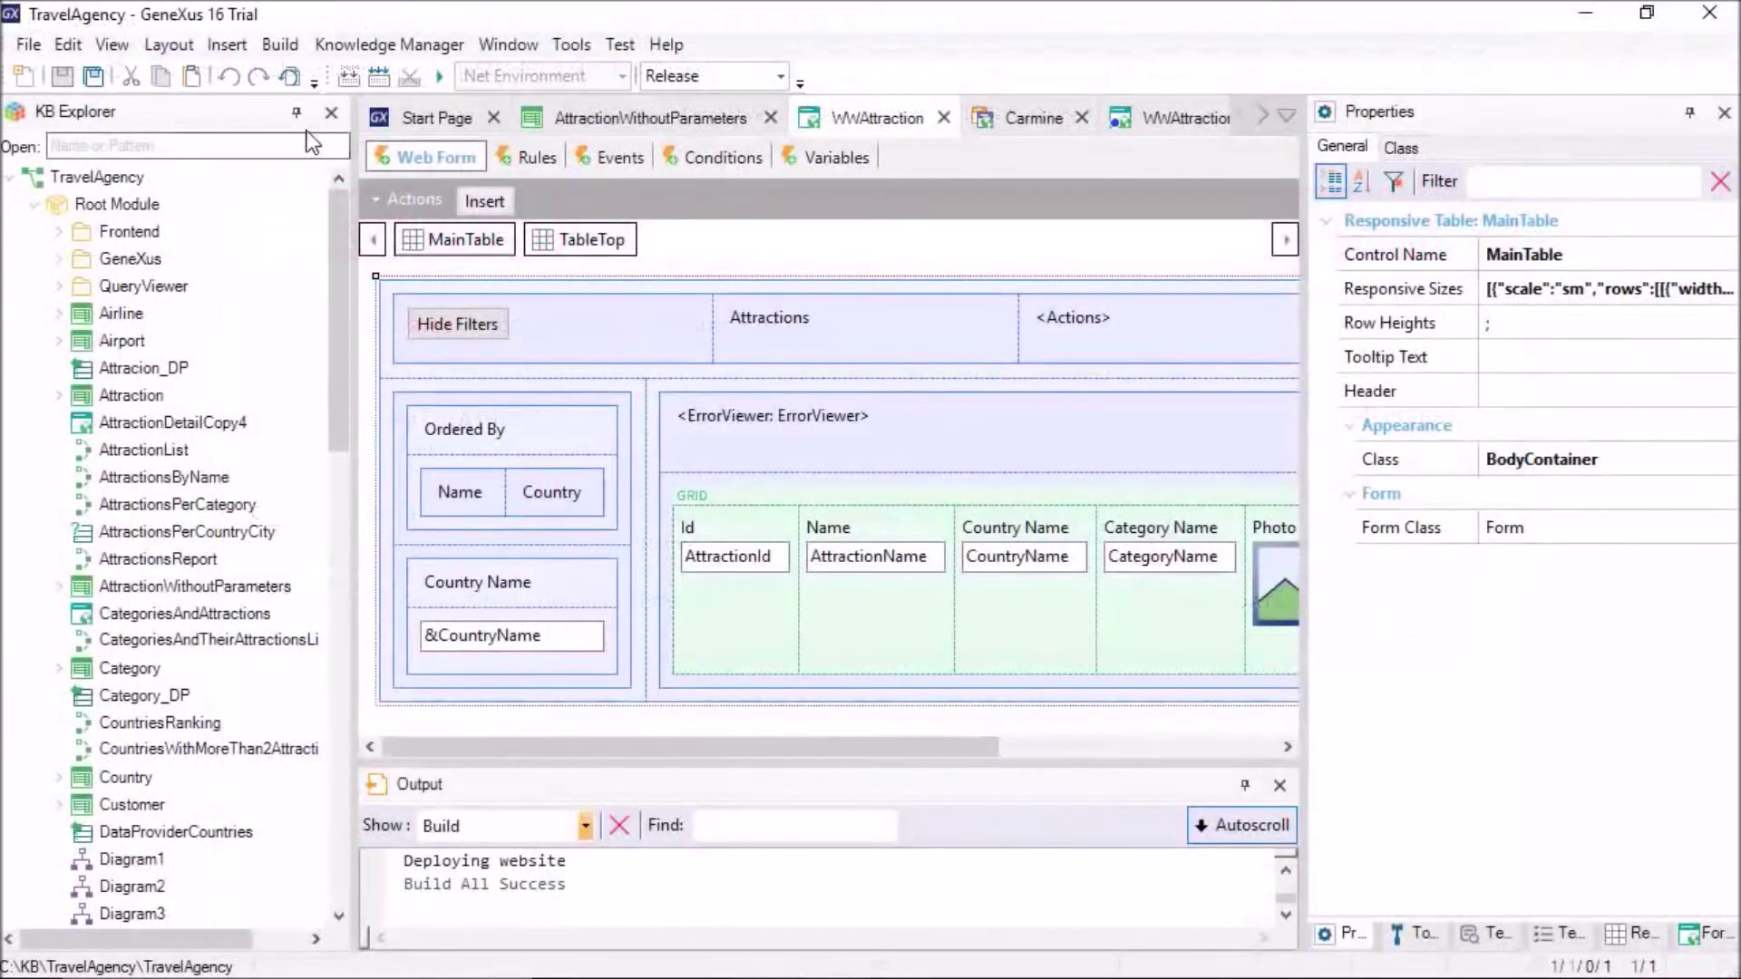
- Switch to GeneXus, auto-hide the KB Explorer and Properties windows, and view the properties of the TableTop table in WWAttraction
left_click(296, 111)
left_click(1689, 112)
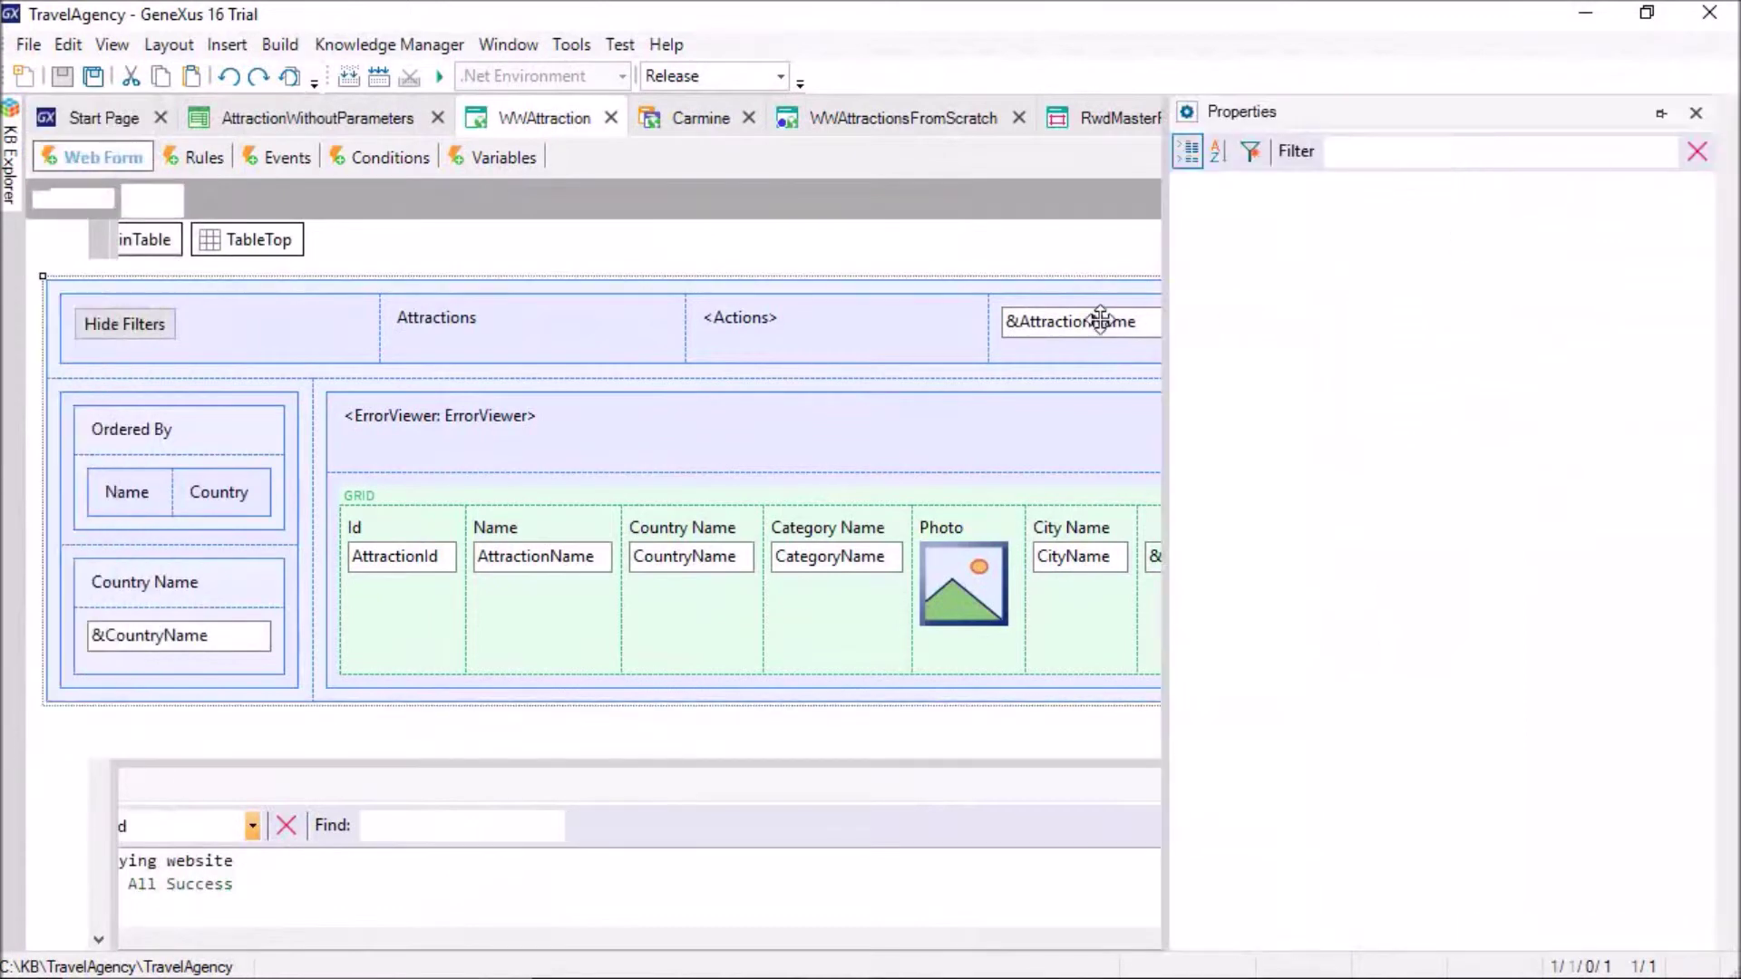
left_click(341, 297)
mouse_move(1730, 313)
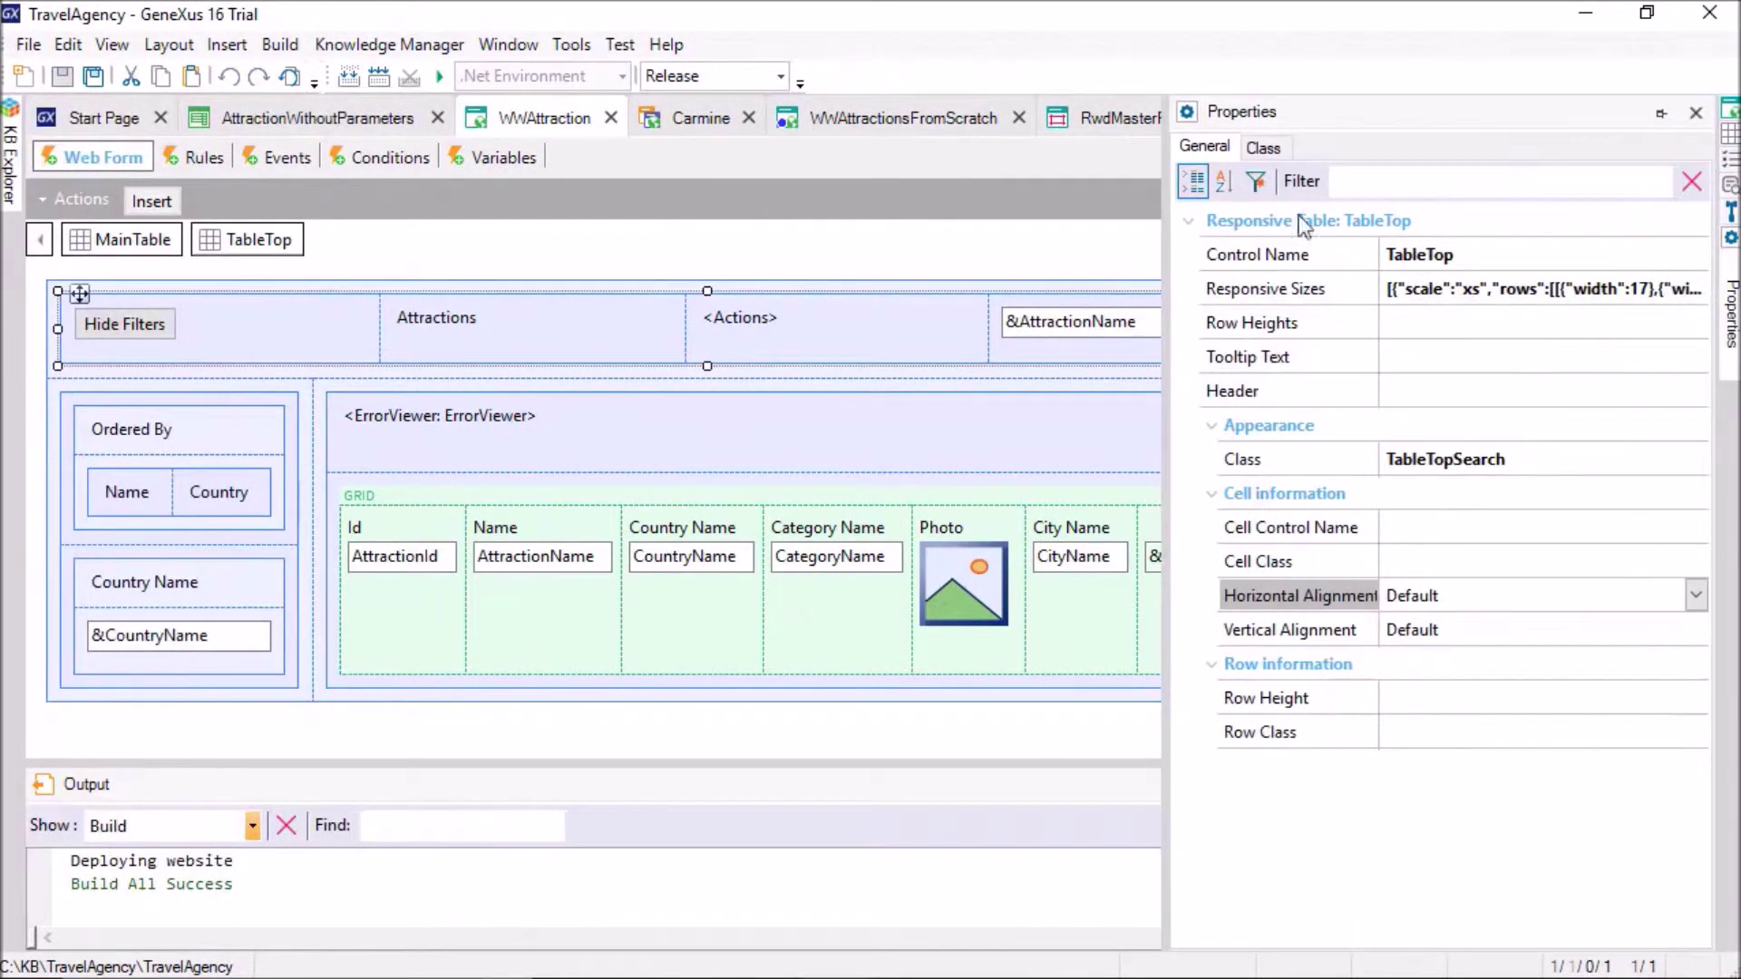
- Select the Attractions title and the &AttractionName field in turn, and keep the field's properties permanently displayed
left_click(497, 327)
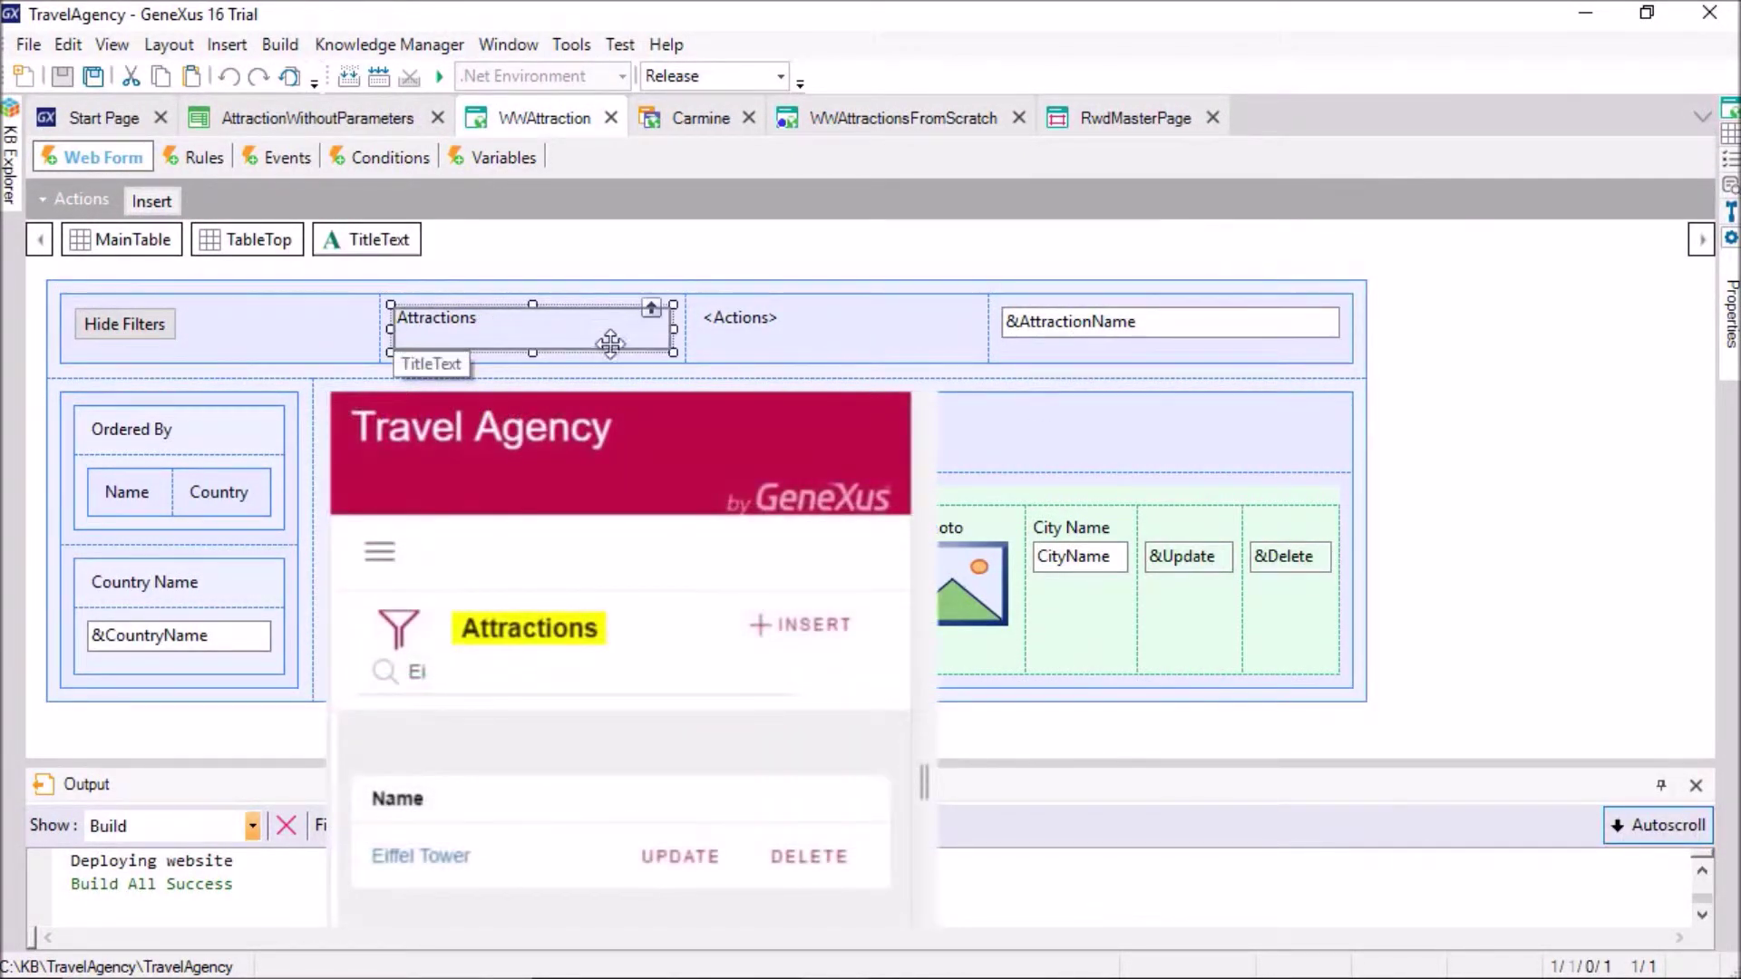
left_click(1079, 329)
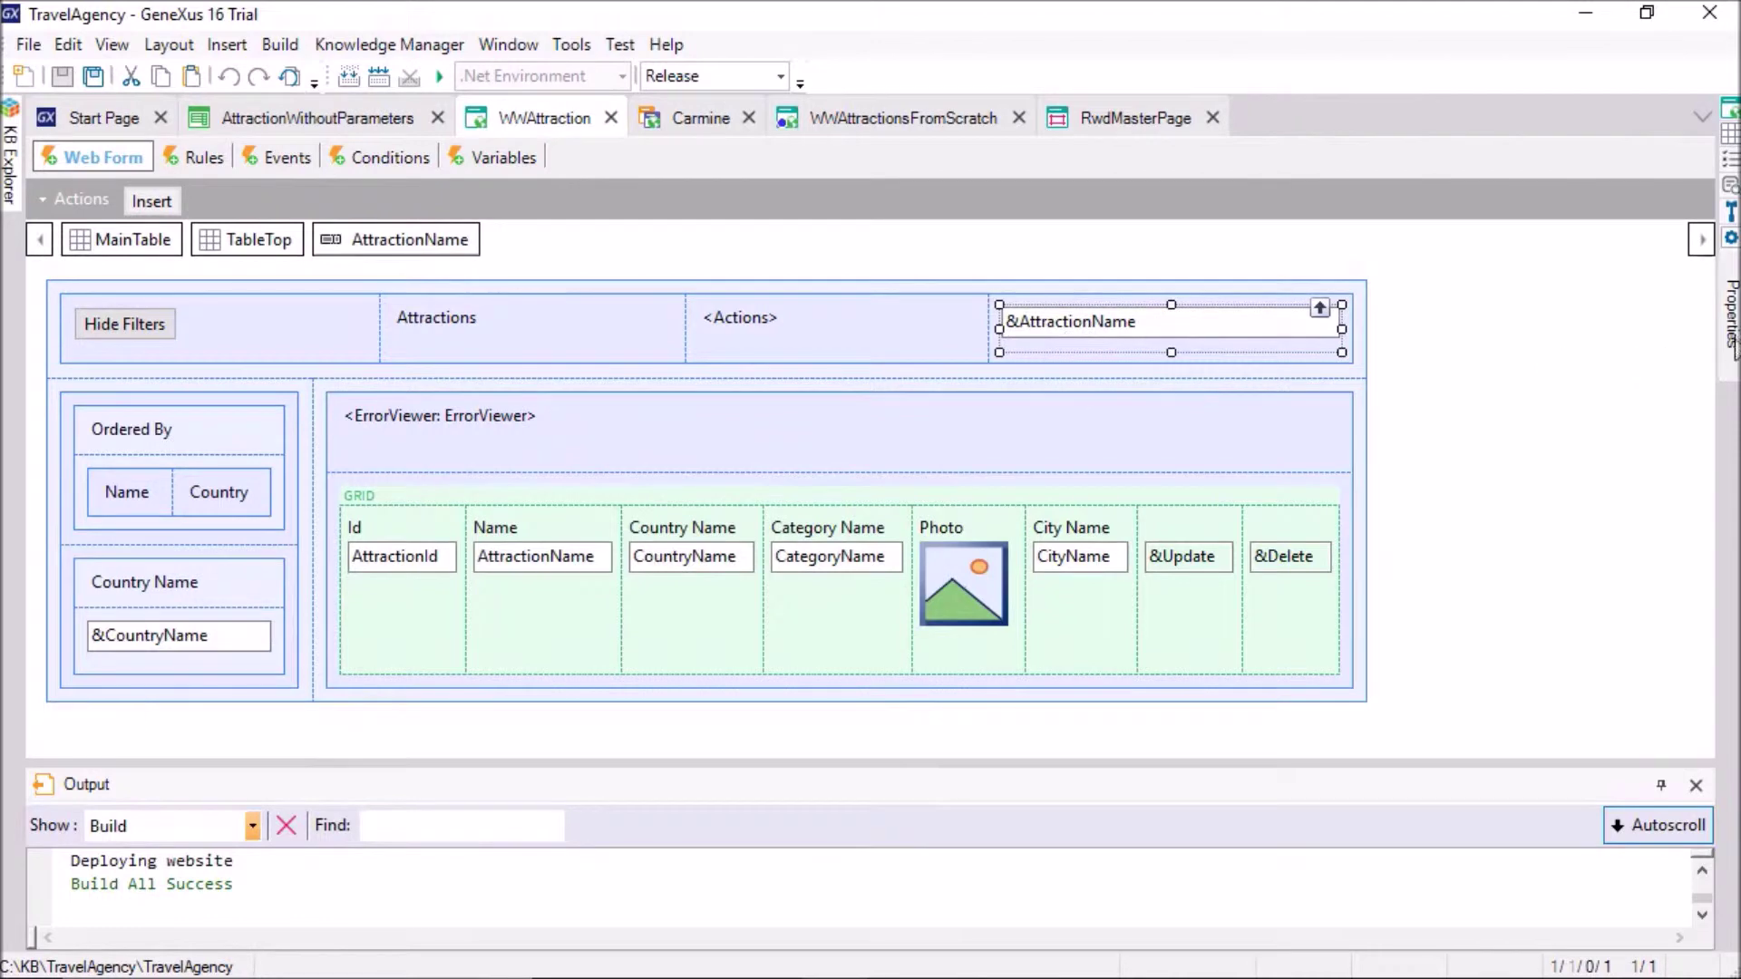
left_click(1732, 313)
left_click(1662, 113)
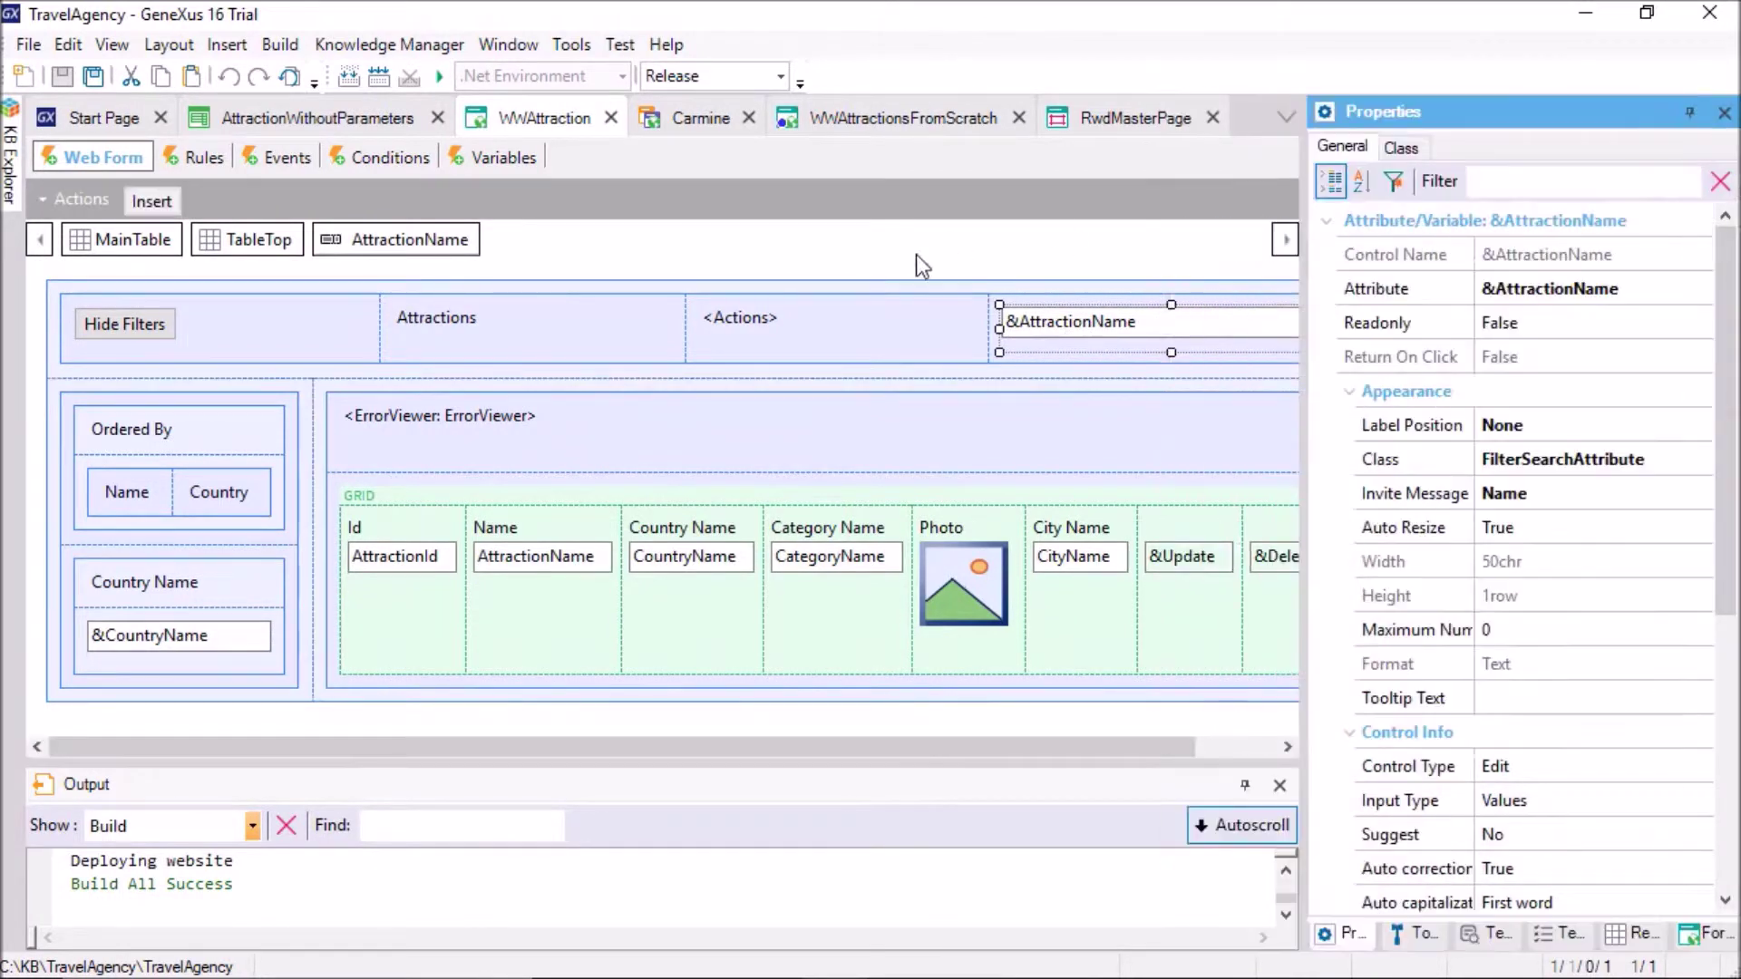
- Open the Responsive Sizes editor for the TableTop table
left_click(863, 297)
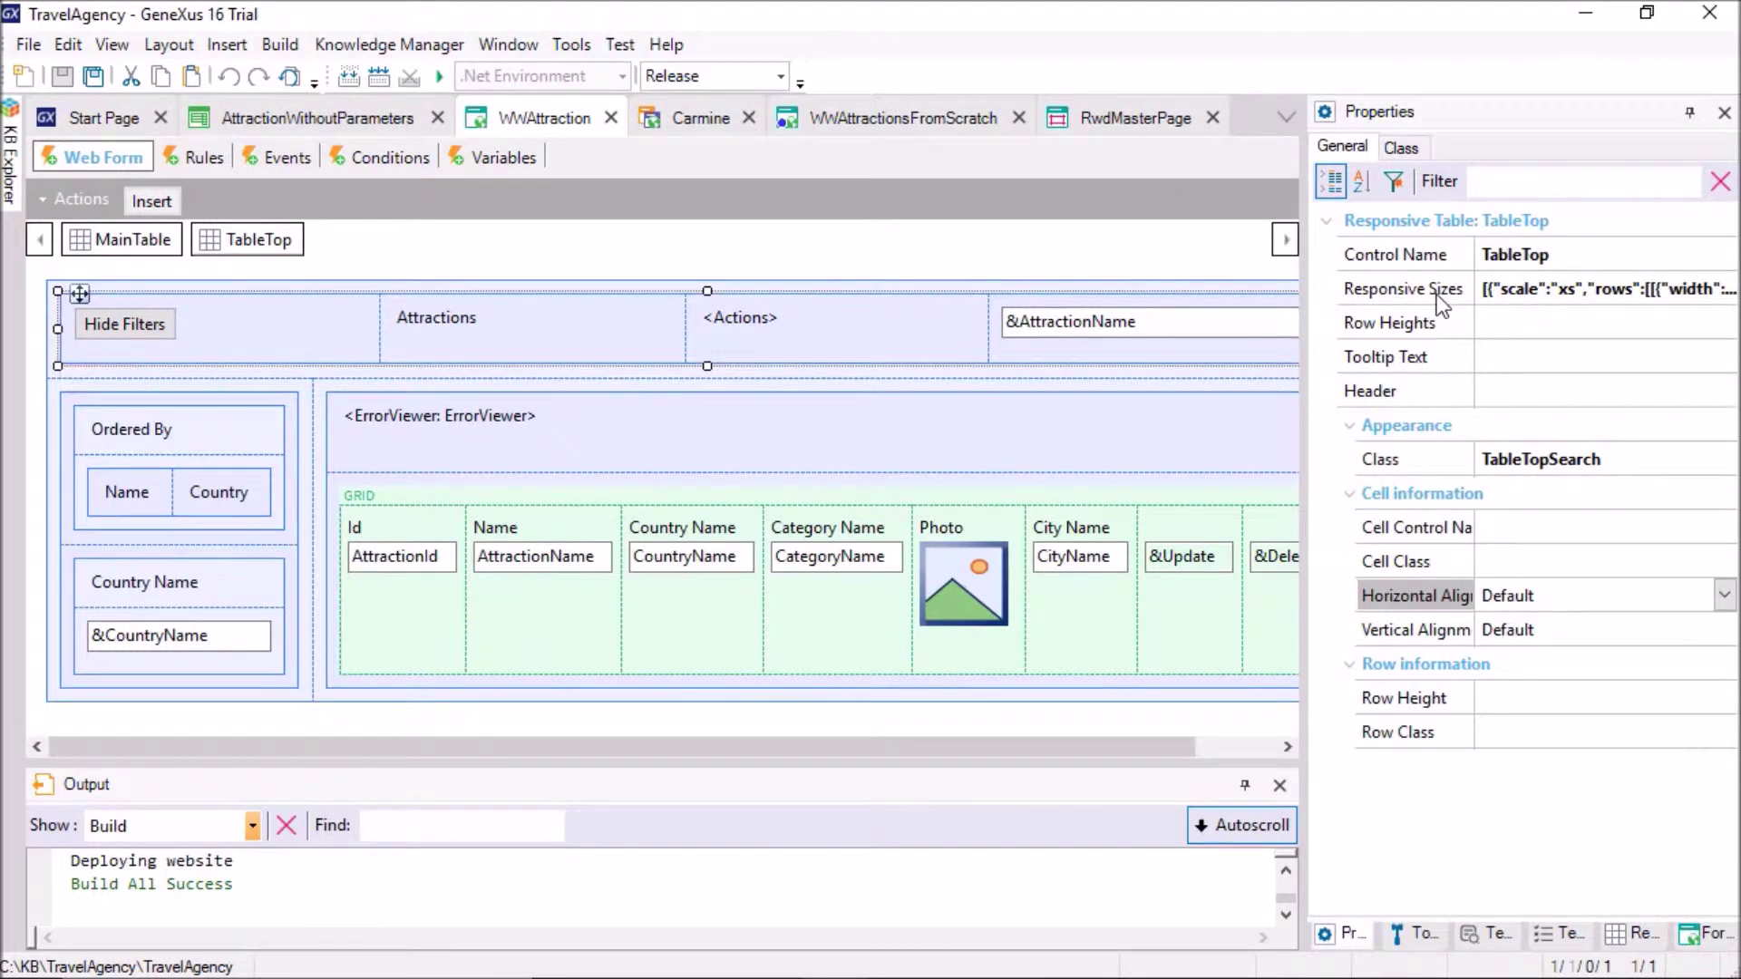
left_click(1624, 290)
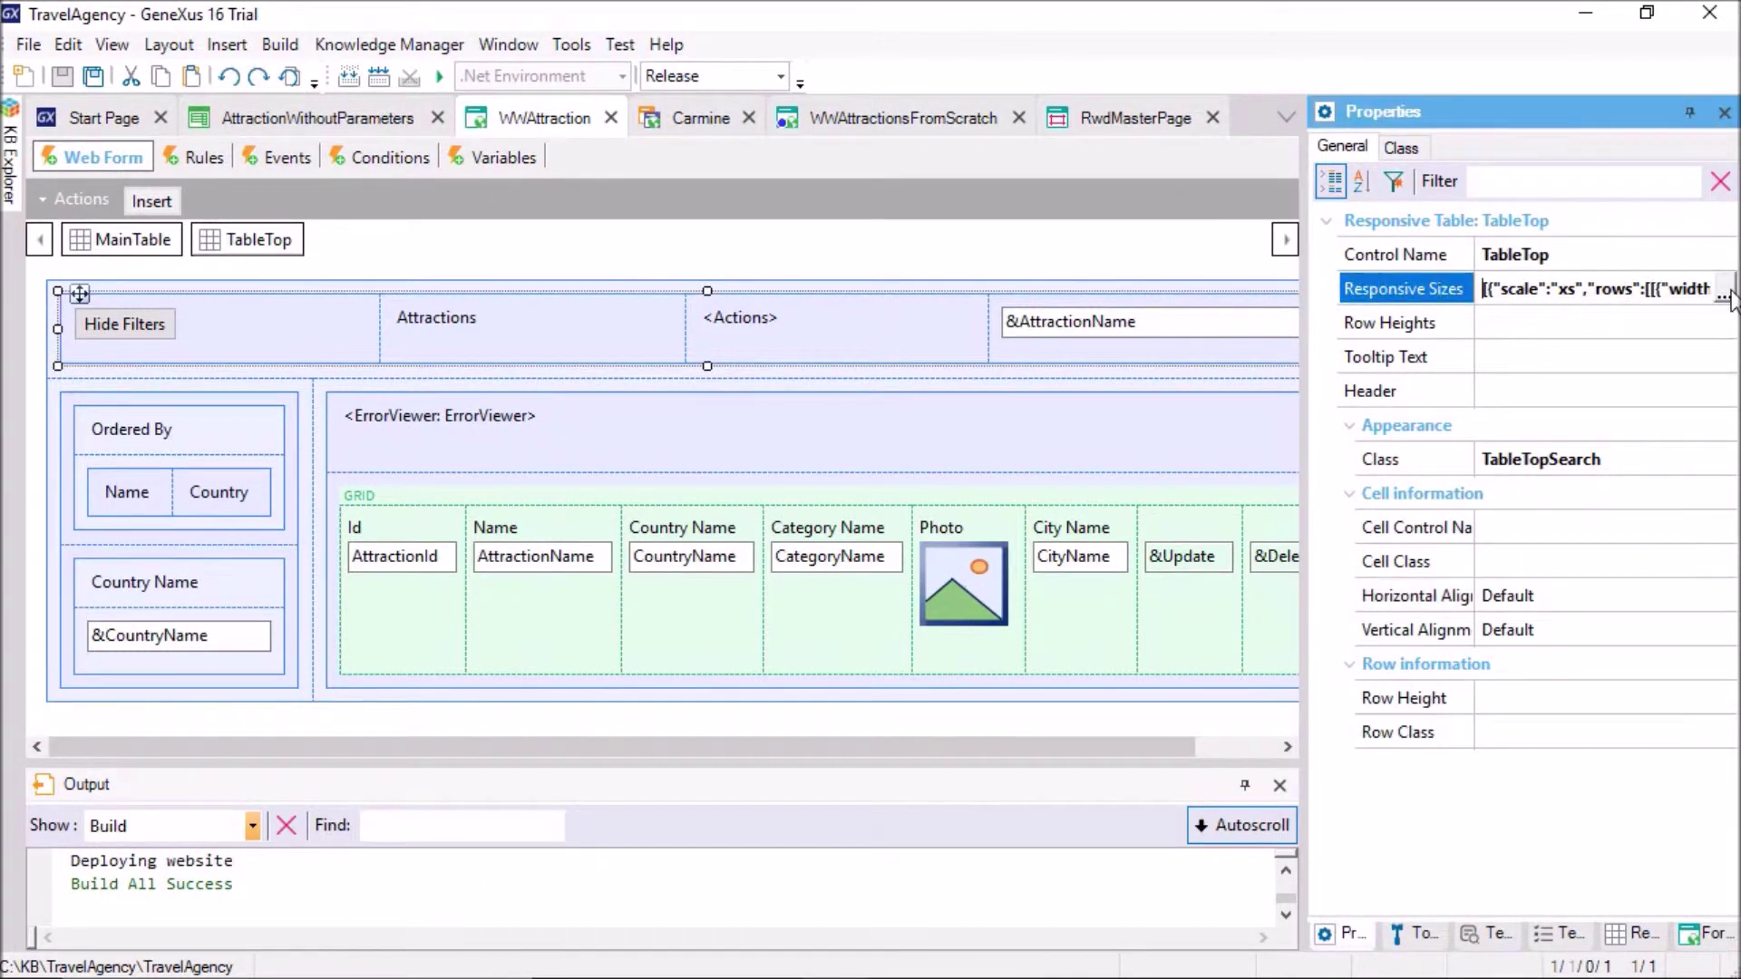
left_click(1724, 291)
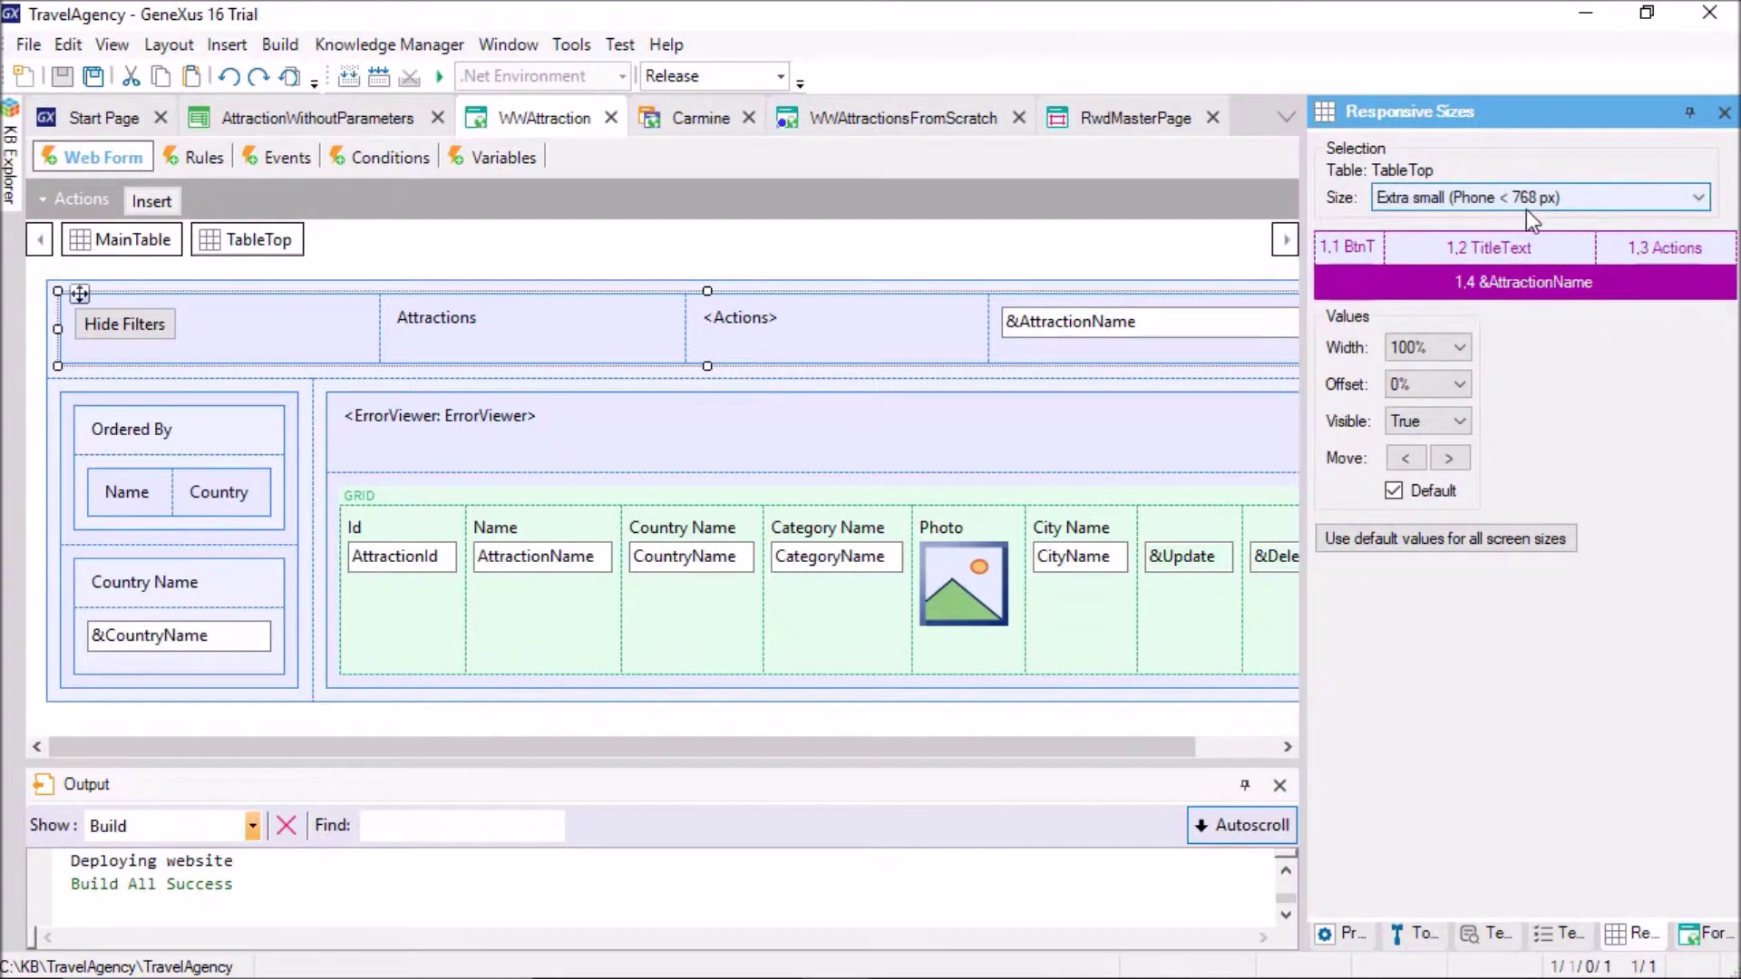
- Examine TableTop's cell layout for the Small (Tablets >= 768 px) and Large (Desktop >= 1200 px) sizes
left_click(1560, 200)
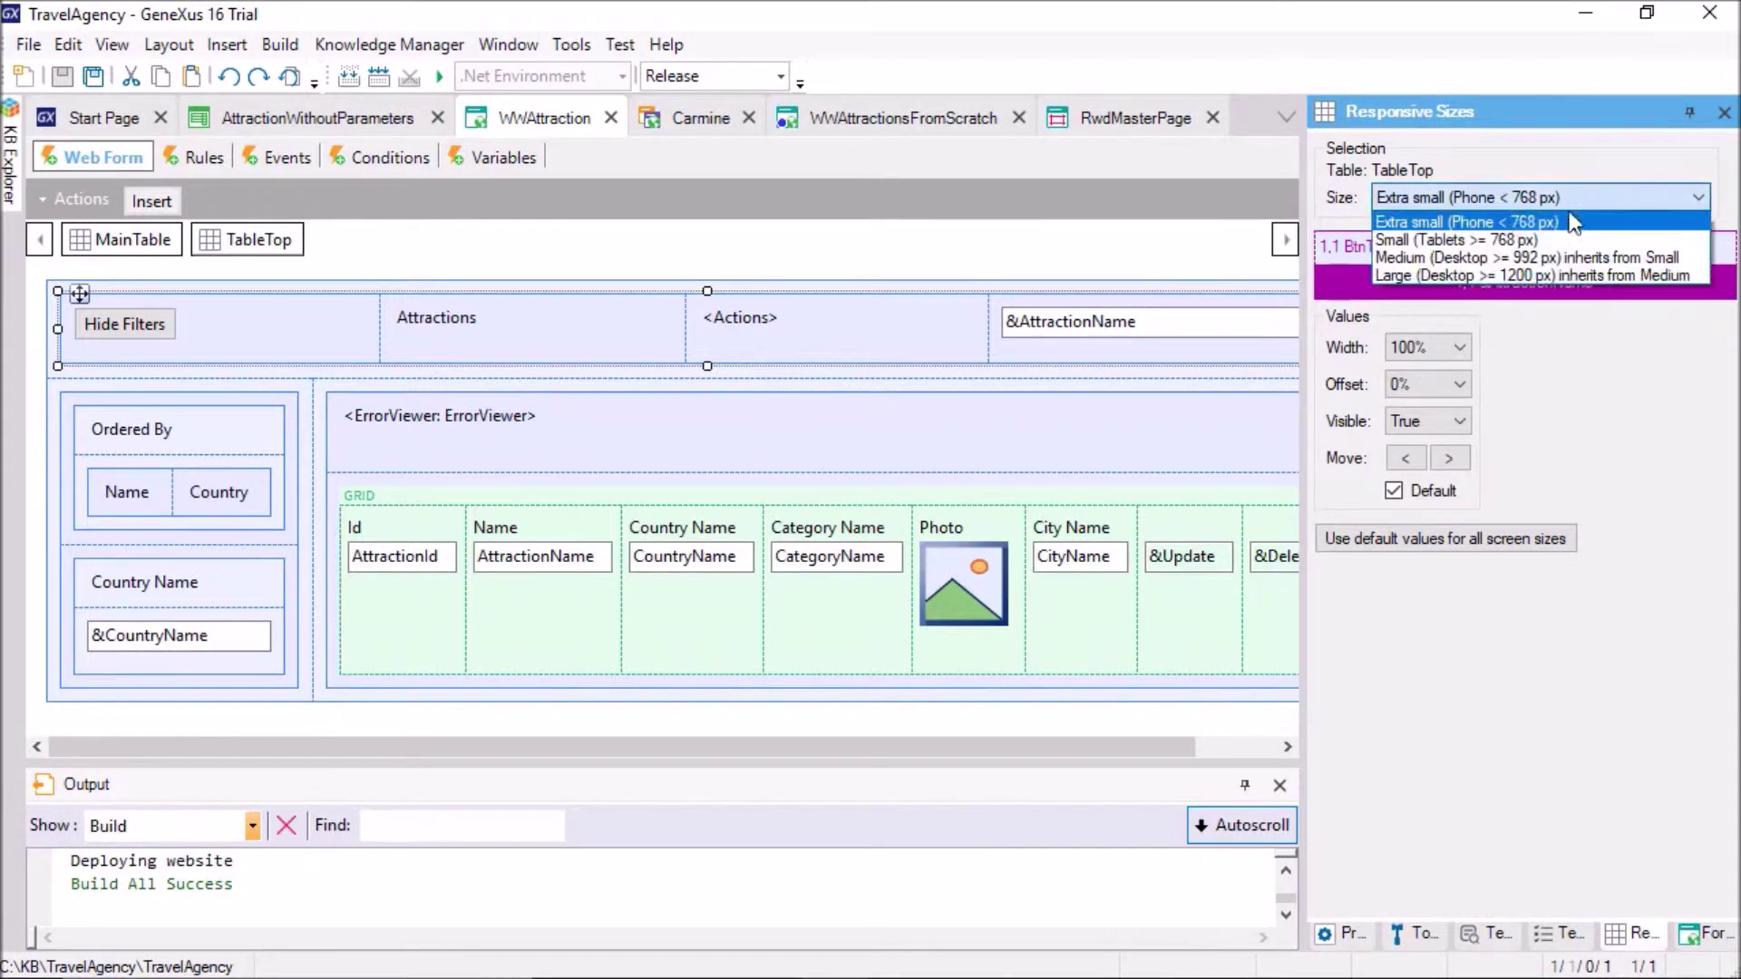
left_click(1532, 243)
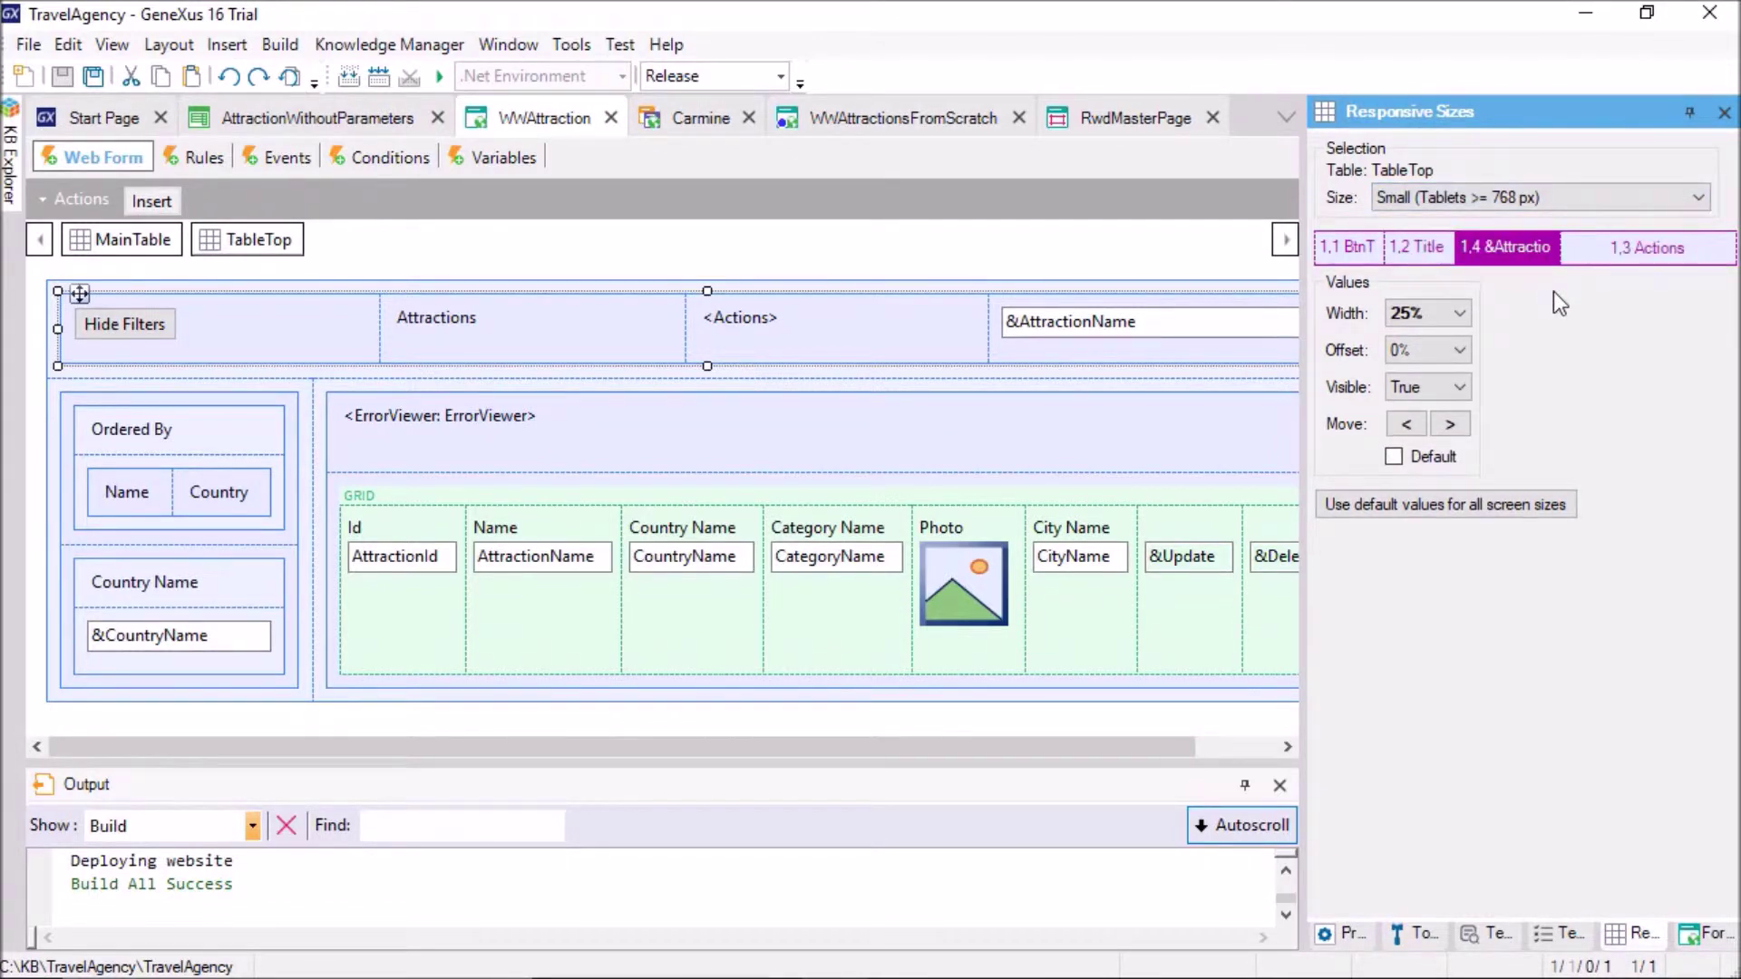
left_click(1599, 200)
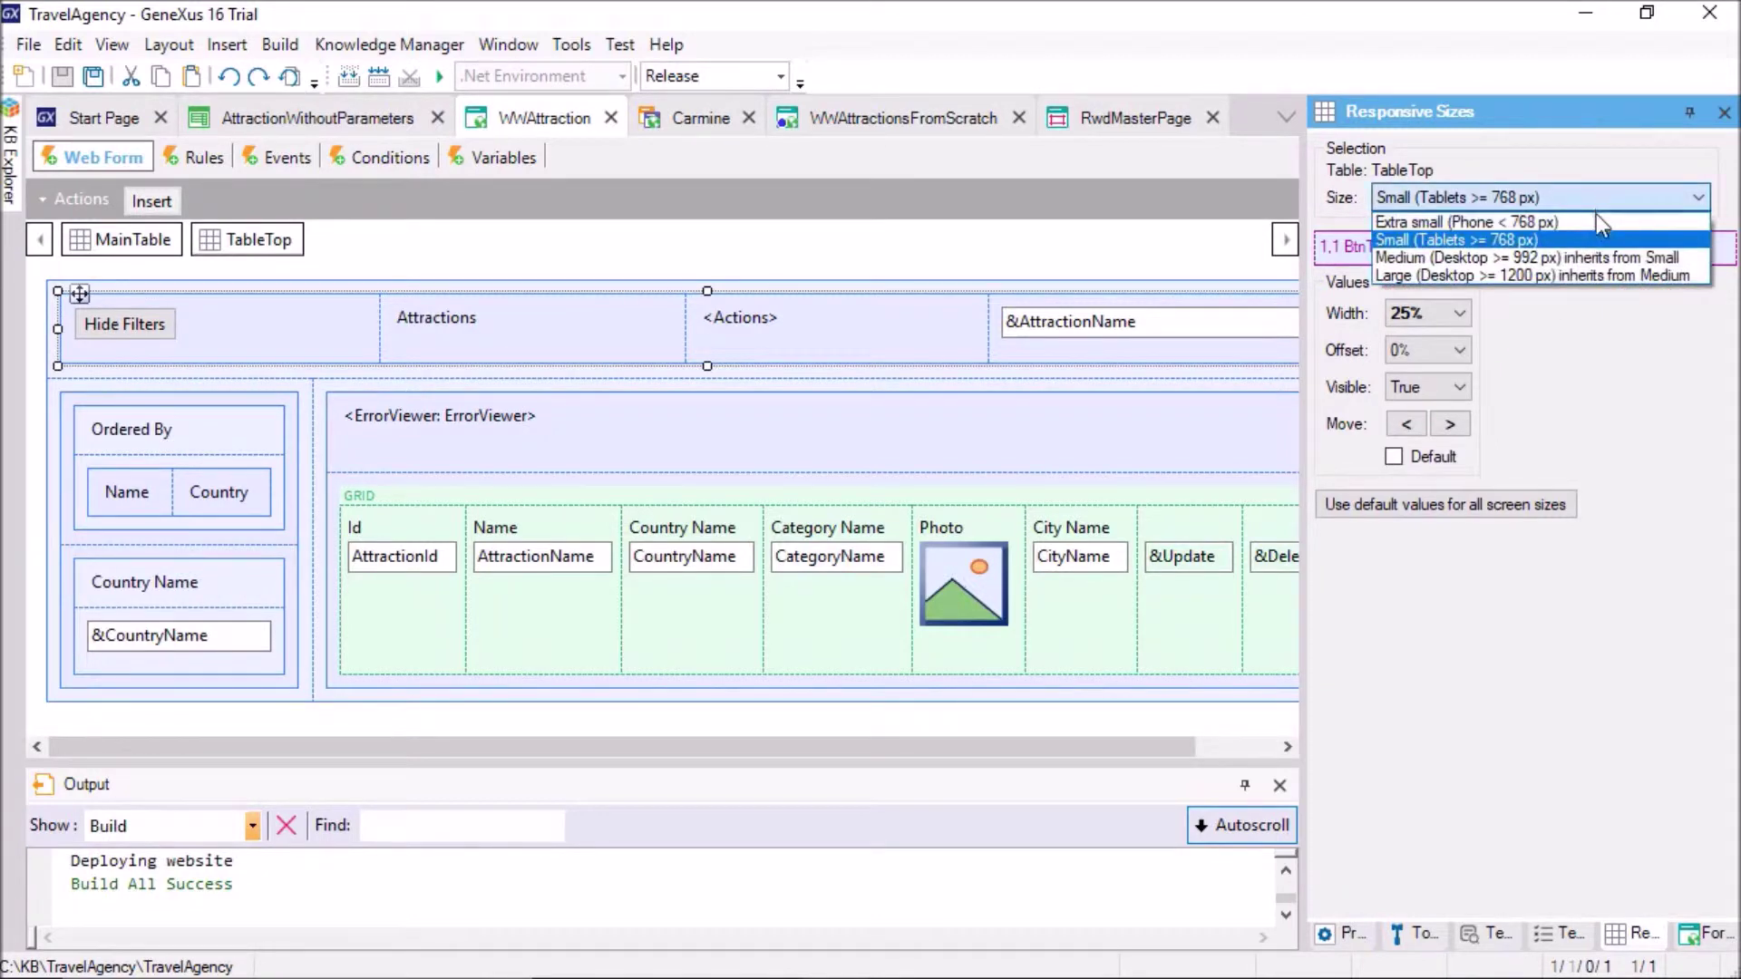
left_click(1592, 275)
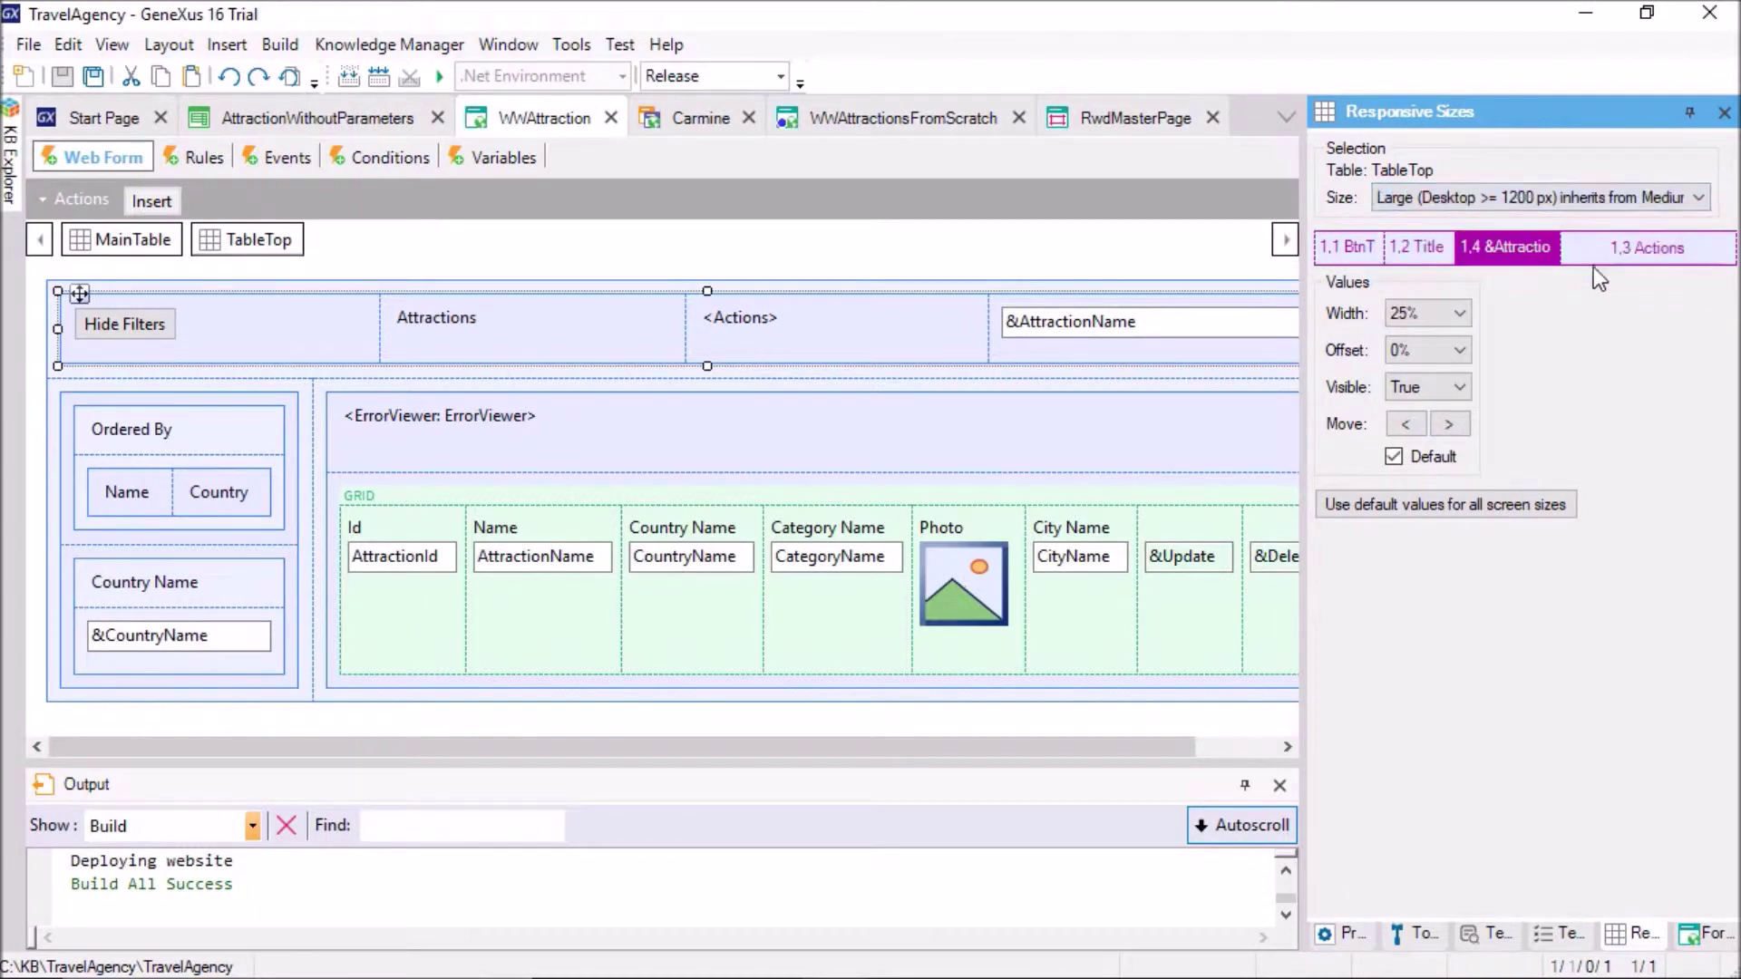
- Compare the TitleText and &AttractionName cells at the Extra small (Phone < 768 px) size with &AttractionName at the Small size
left_click(1585, 196)
left_click(1577, 225)
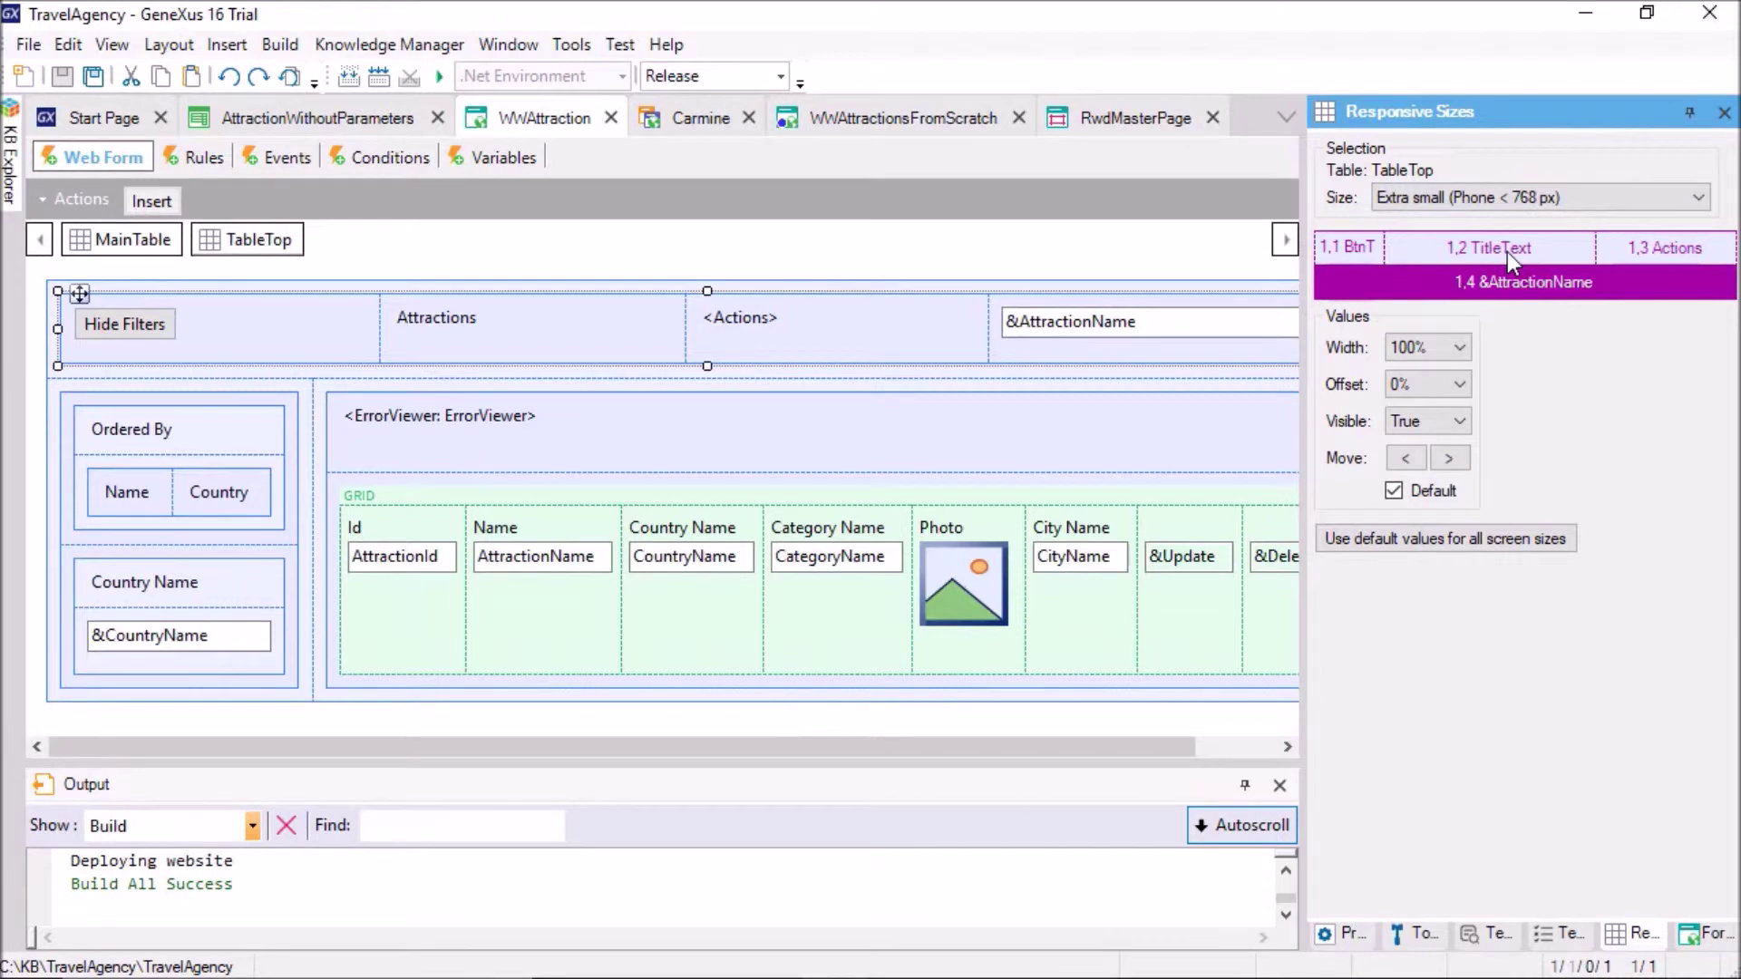
left_click(1507, 252)
left_click(1512, 283)
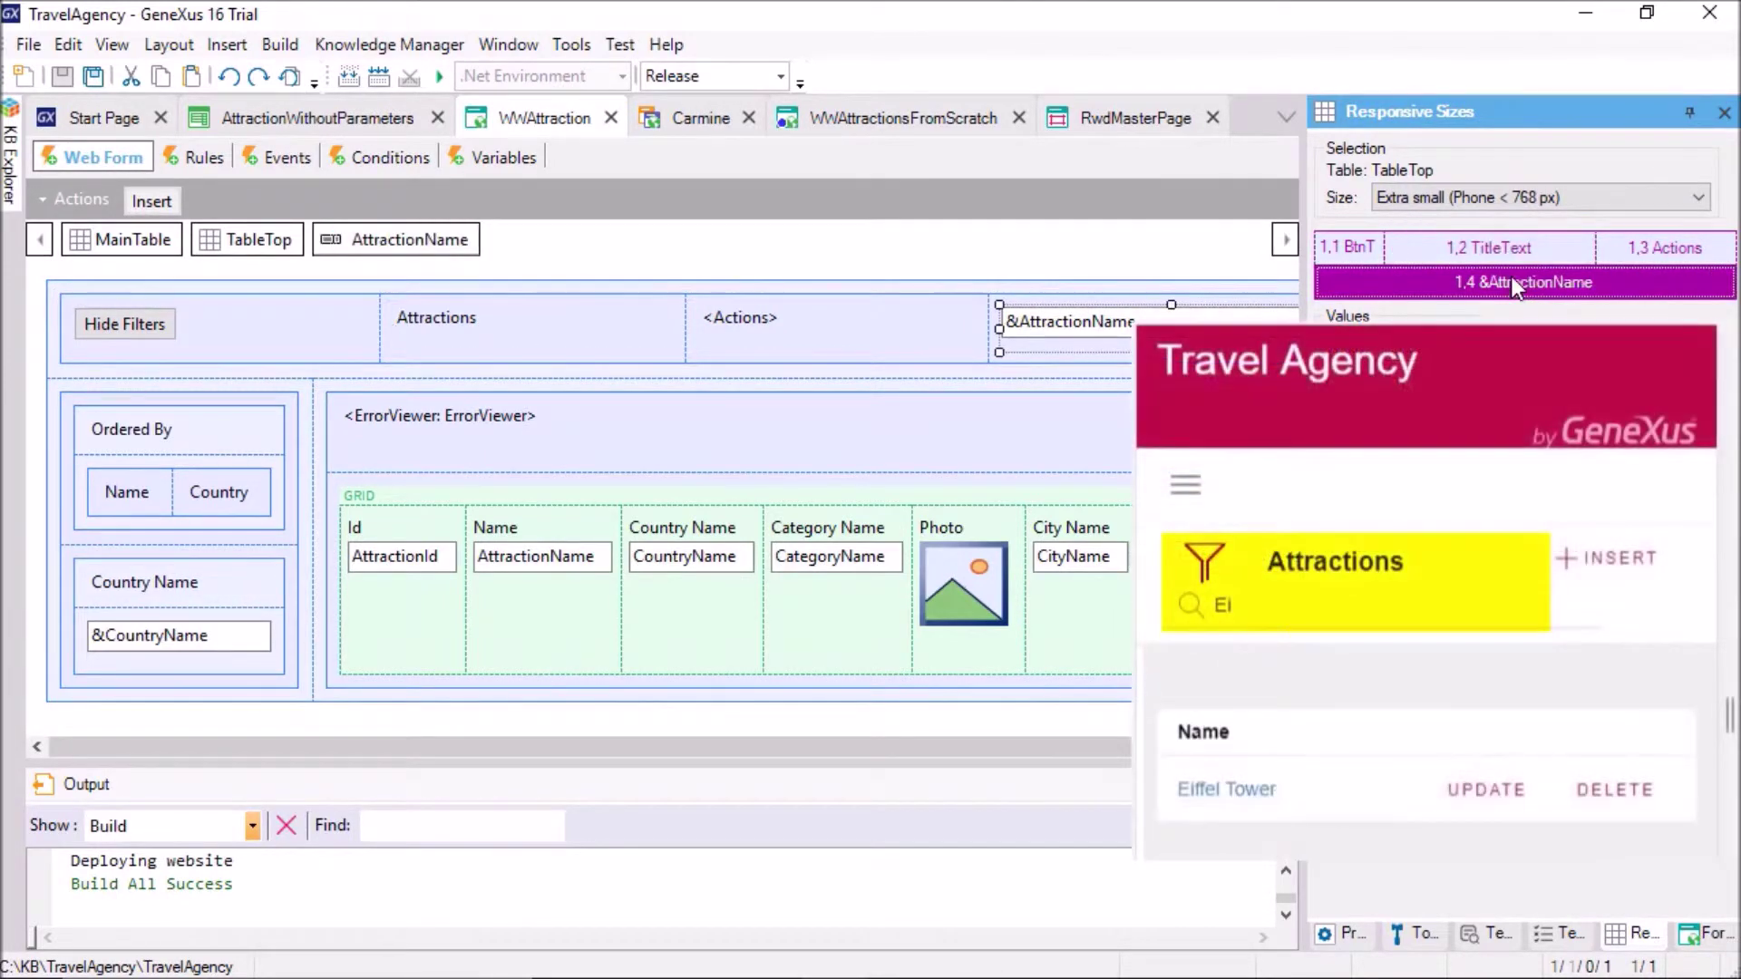
left_click(1513, 201)
left_click(1507, 234)
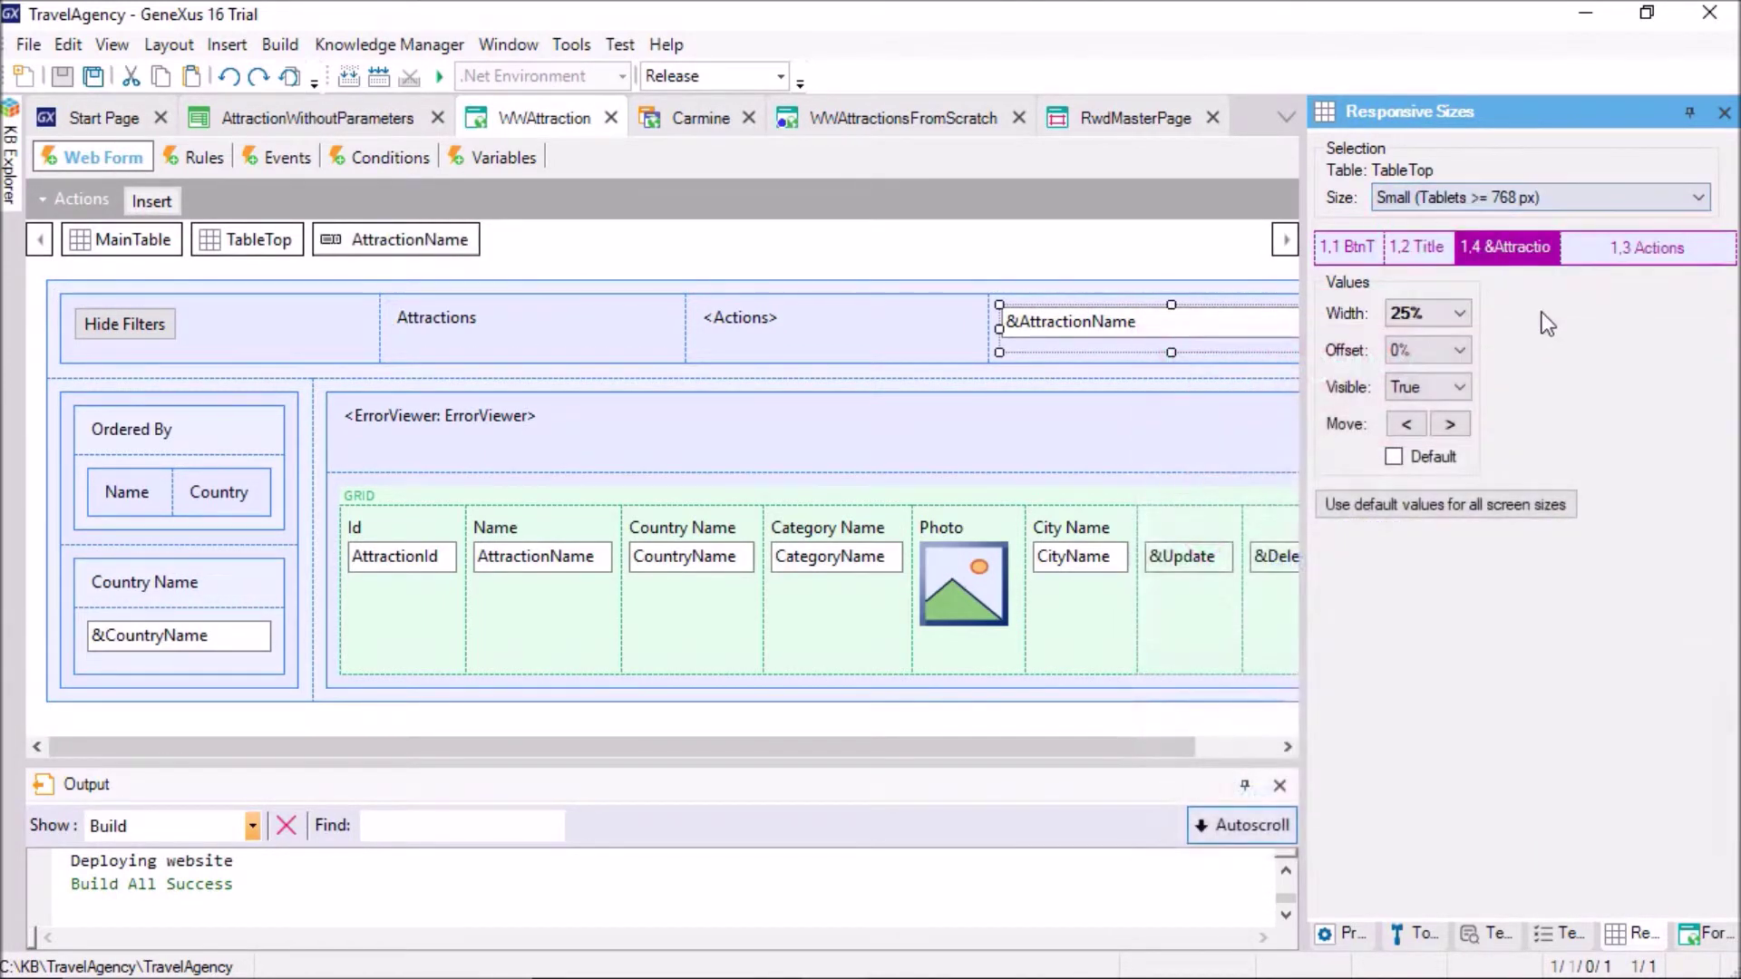
left_click(1483, 247)
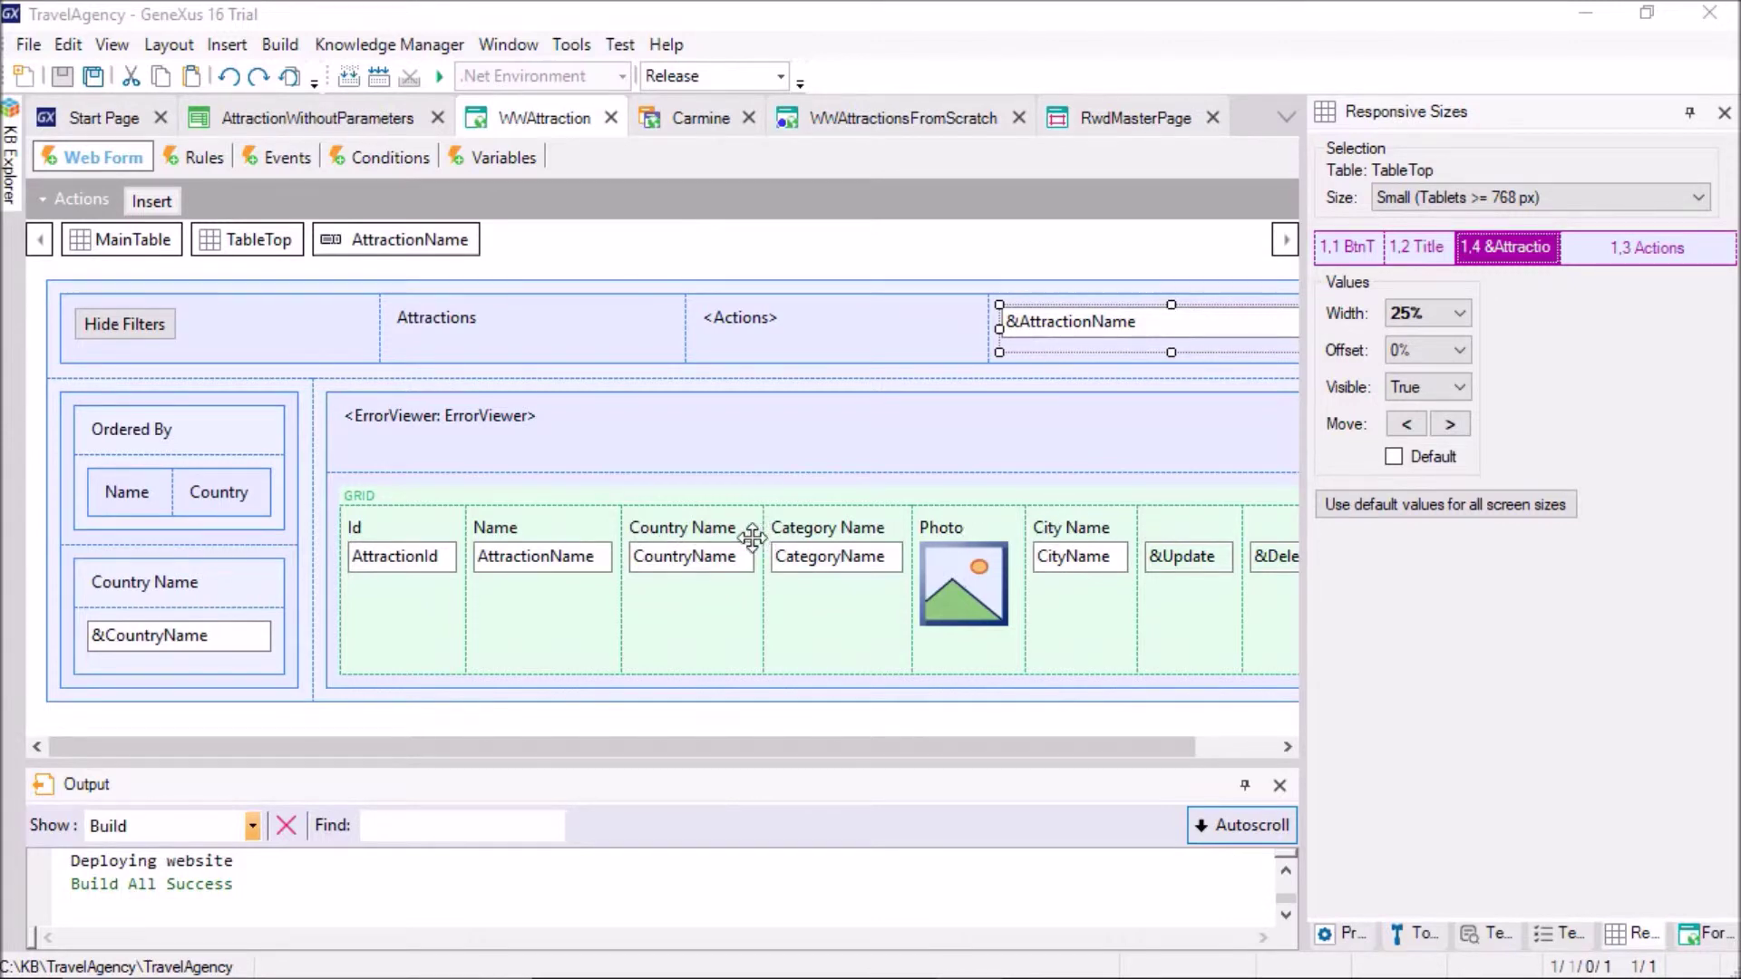
- Examine the Column Class of the grid's Name, Country Name, Category Name, Photo and City Name columns, widening the properties area
left_click(554, 559)
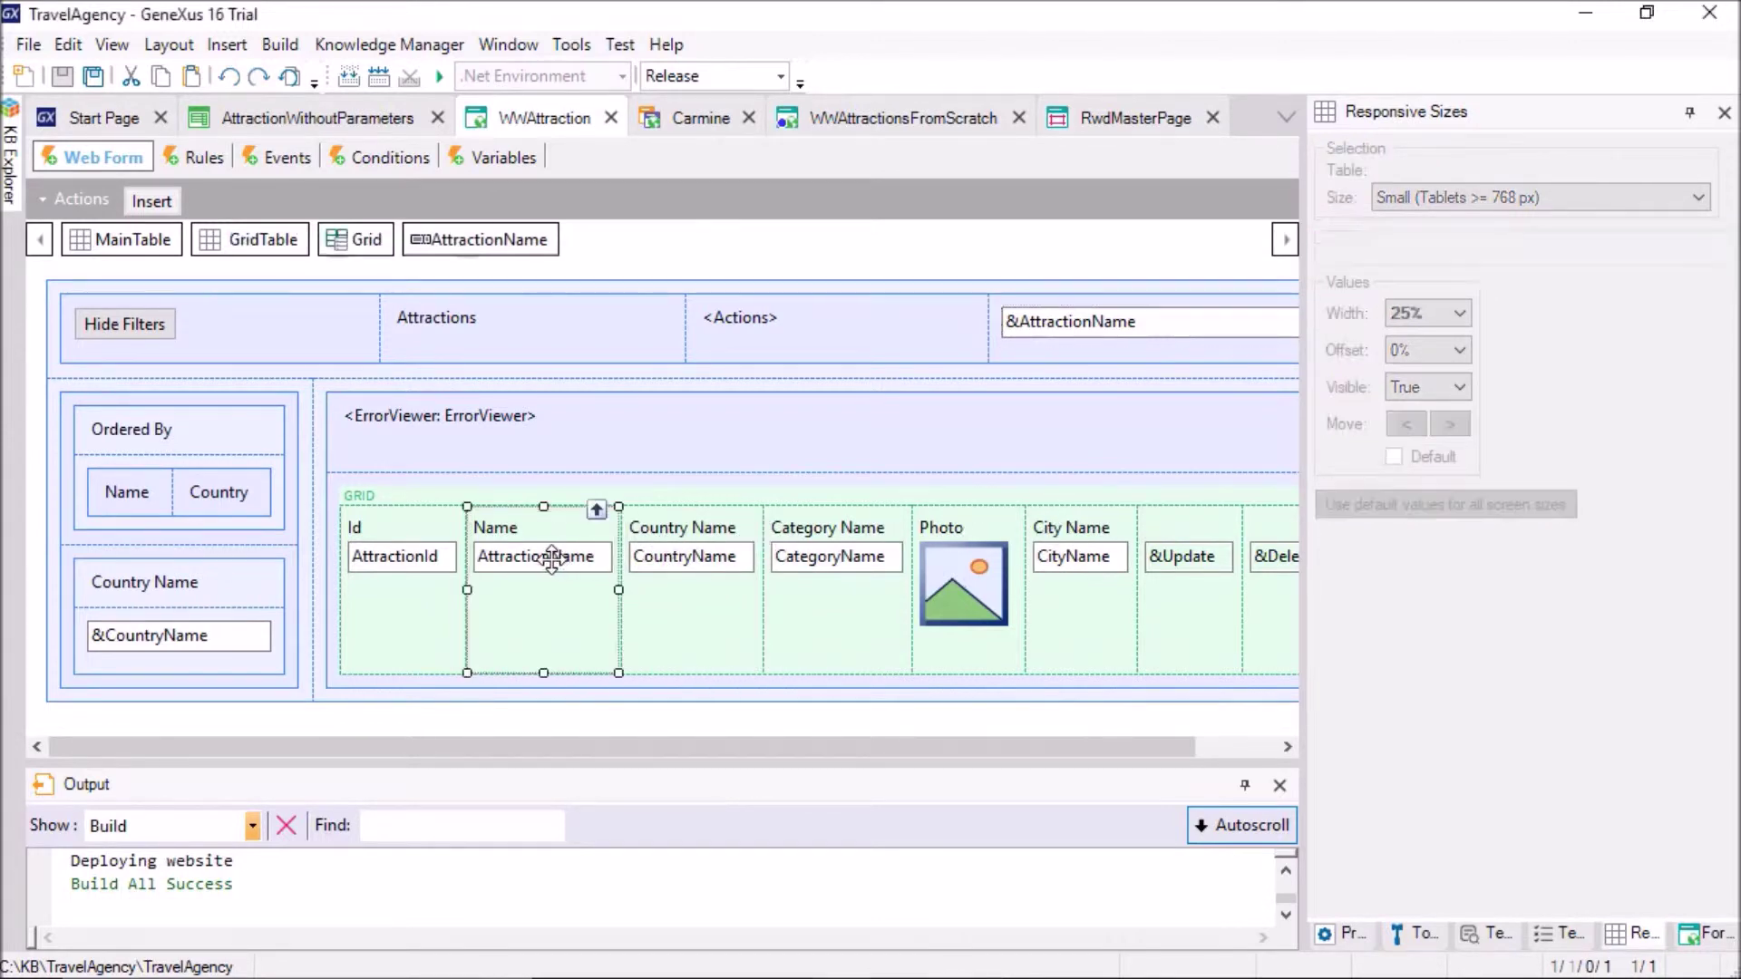
left_click(1345, 934)
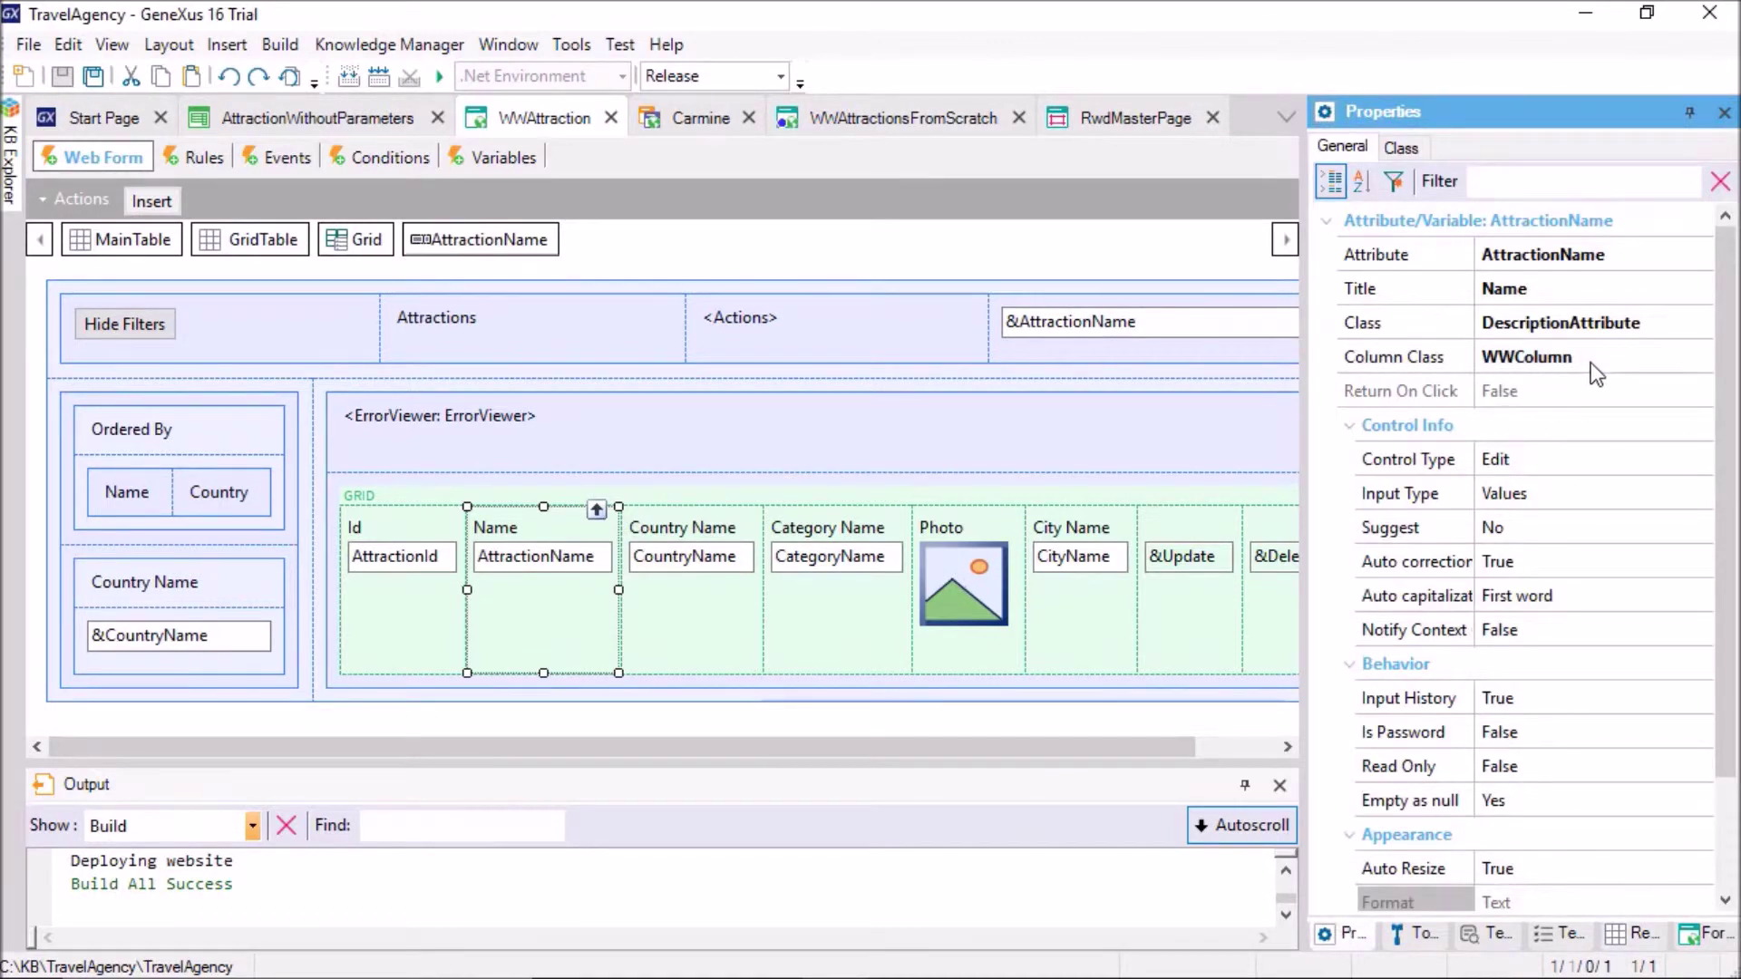
left_click(671, 531)
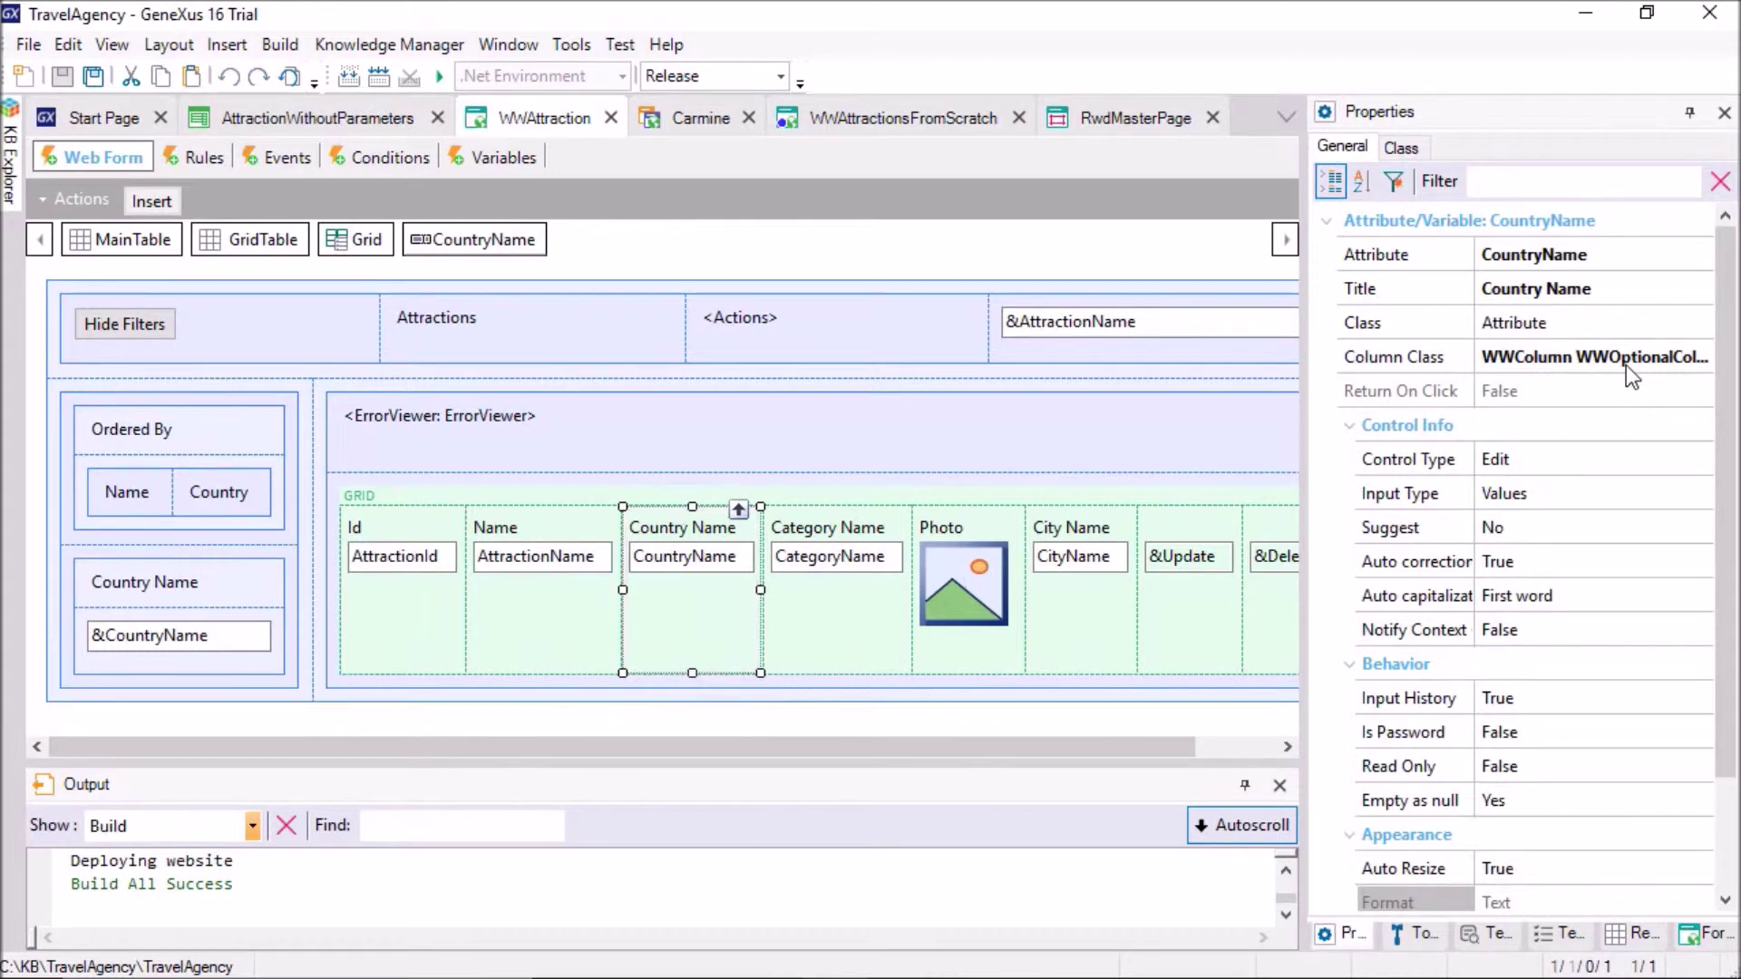
left_click_drag(1308, 413, 1206, 414)
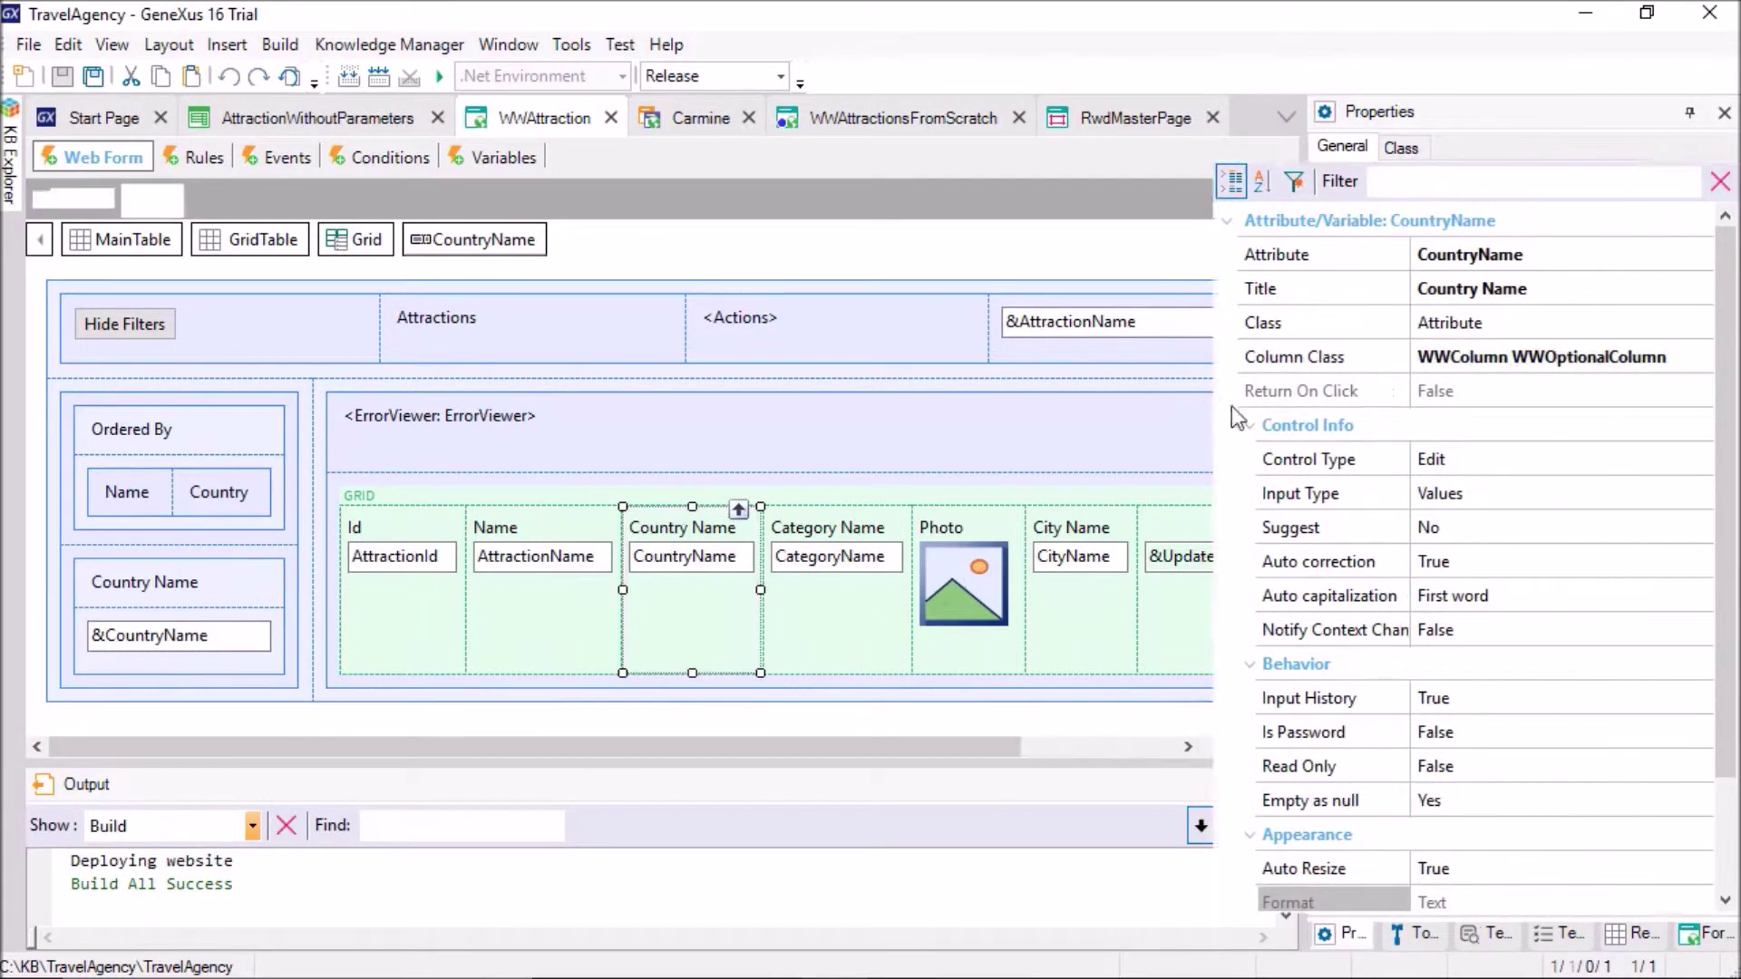
left_click(835, 535)
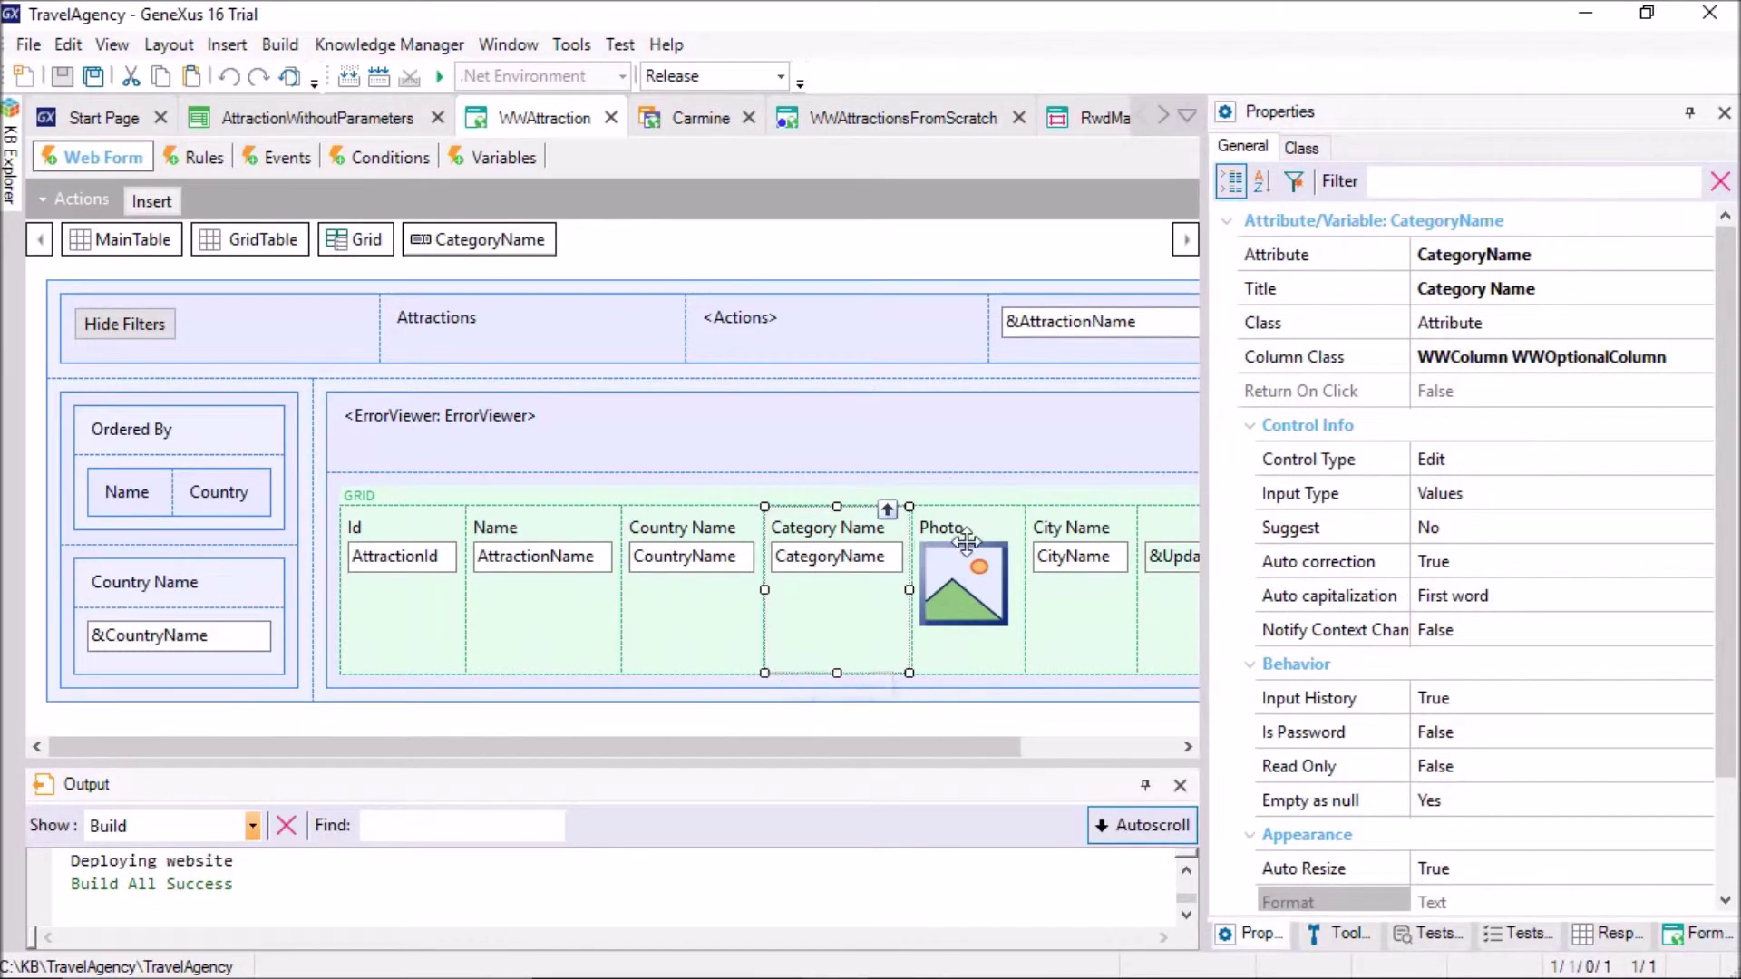
left_click(961, 580)
left_click(1059, 544)
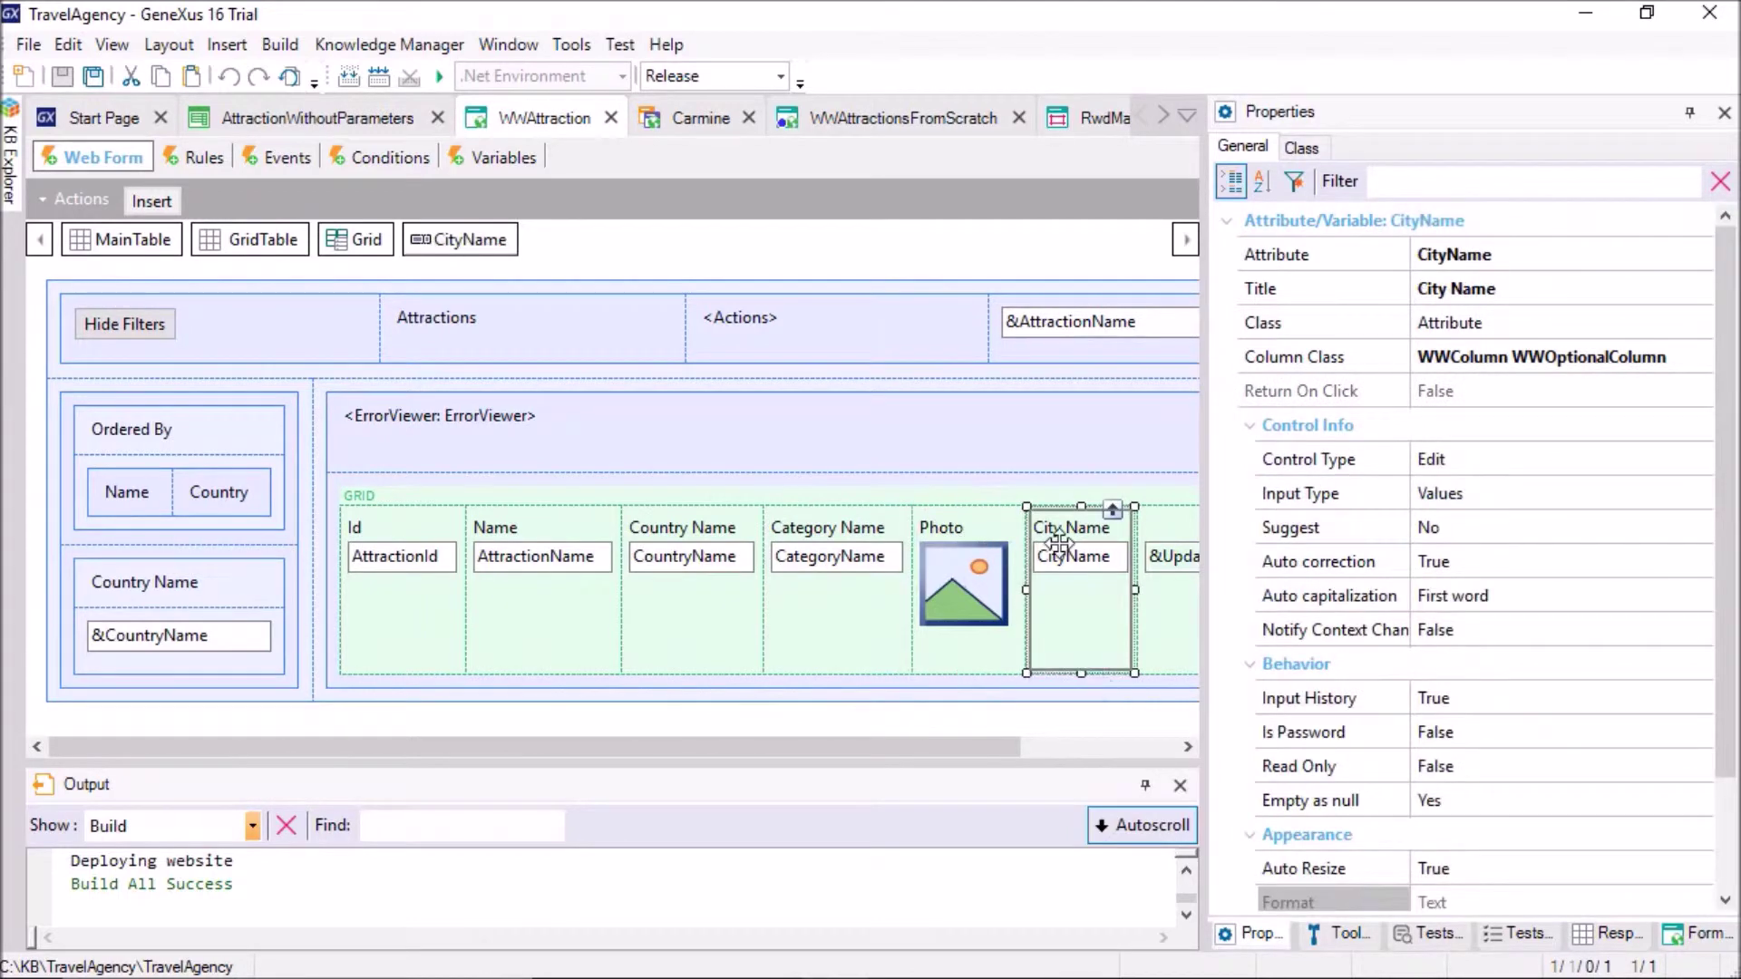
- Open the Carmine theme and filter its style classes by "WWopt"
left_click(705, 119)
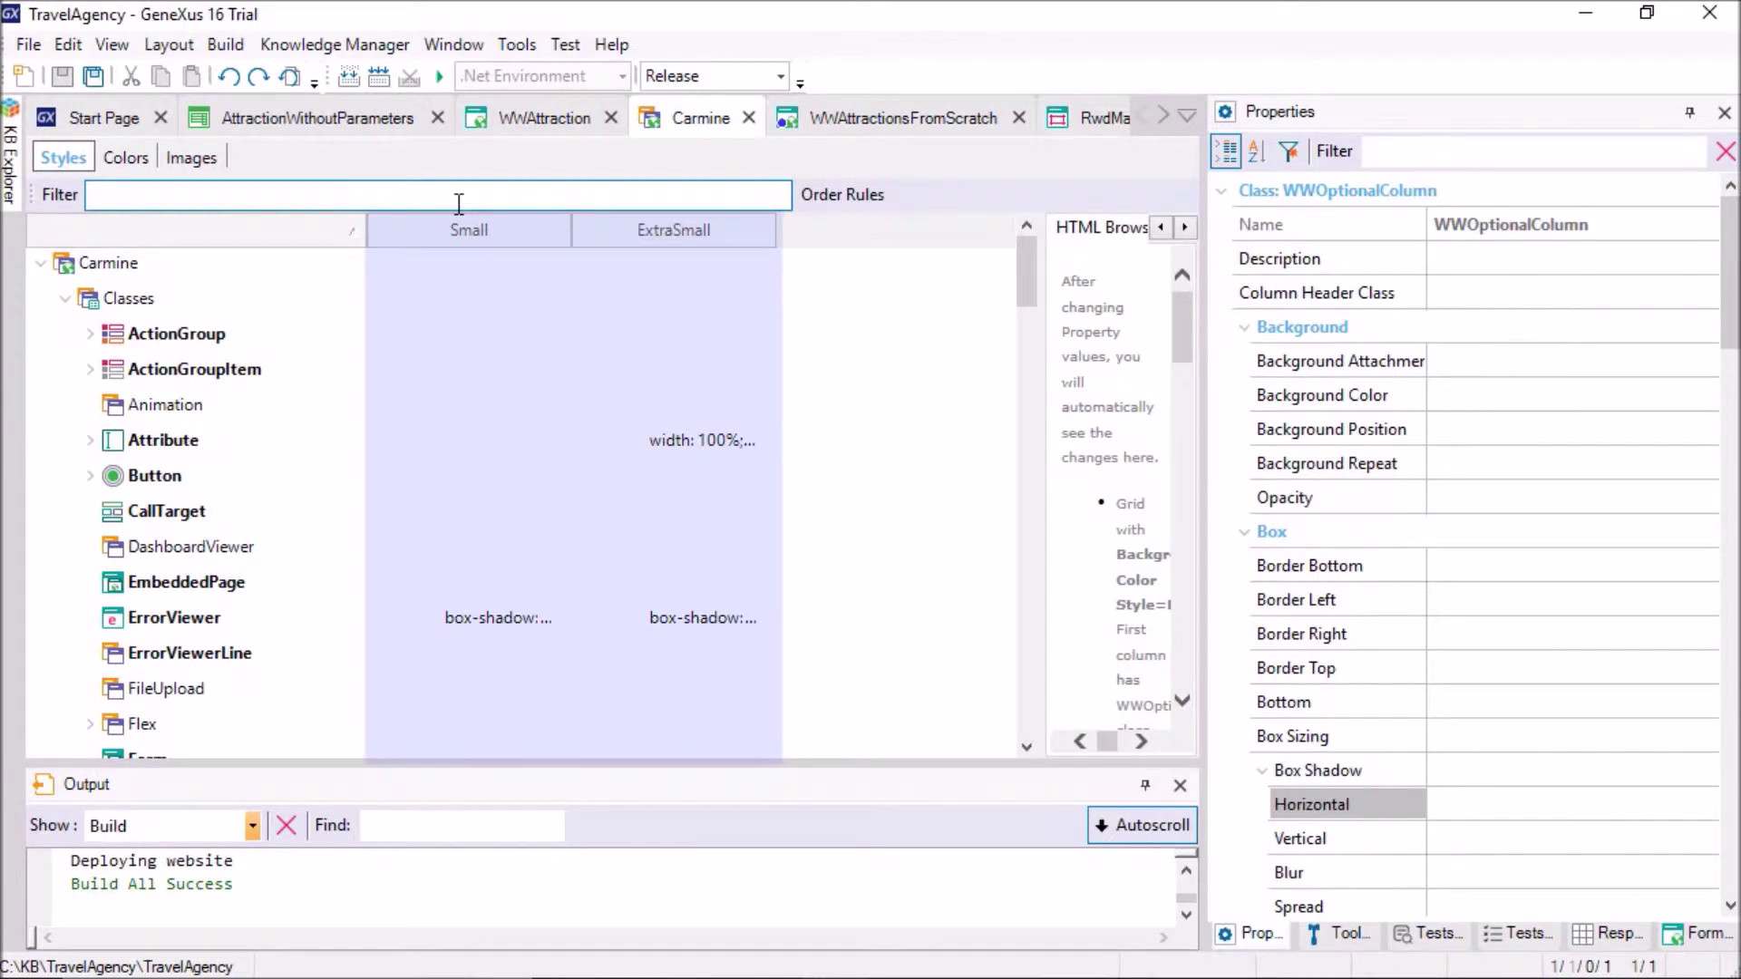
type("WWopt")
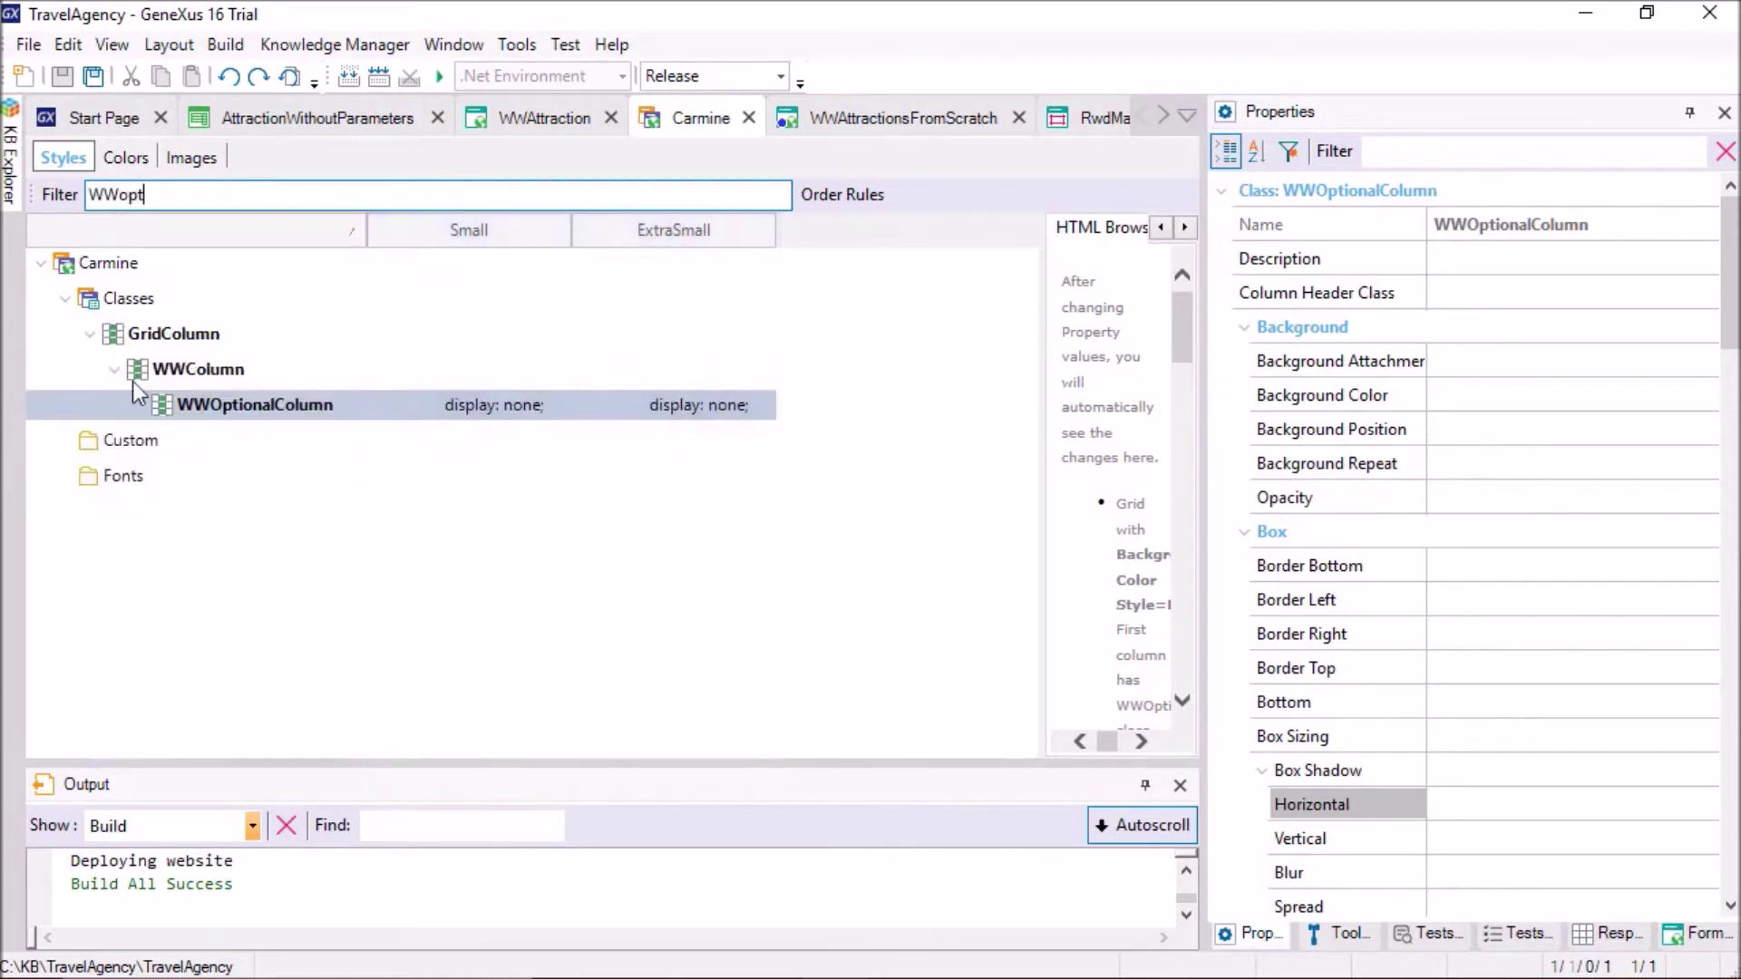
- Examine the WWOptionalColumn class and the width conditions of the theme's Small and ExtraSmall rules
left_click(218, 408)
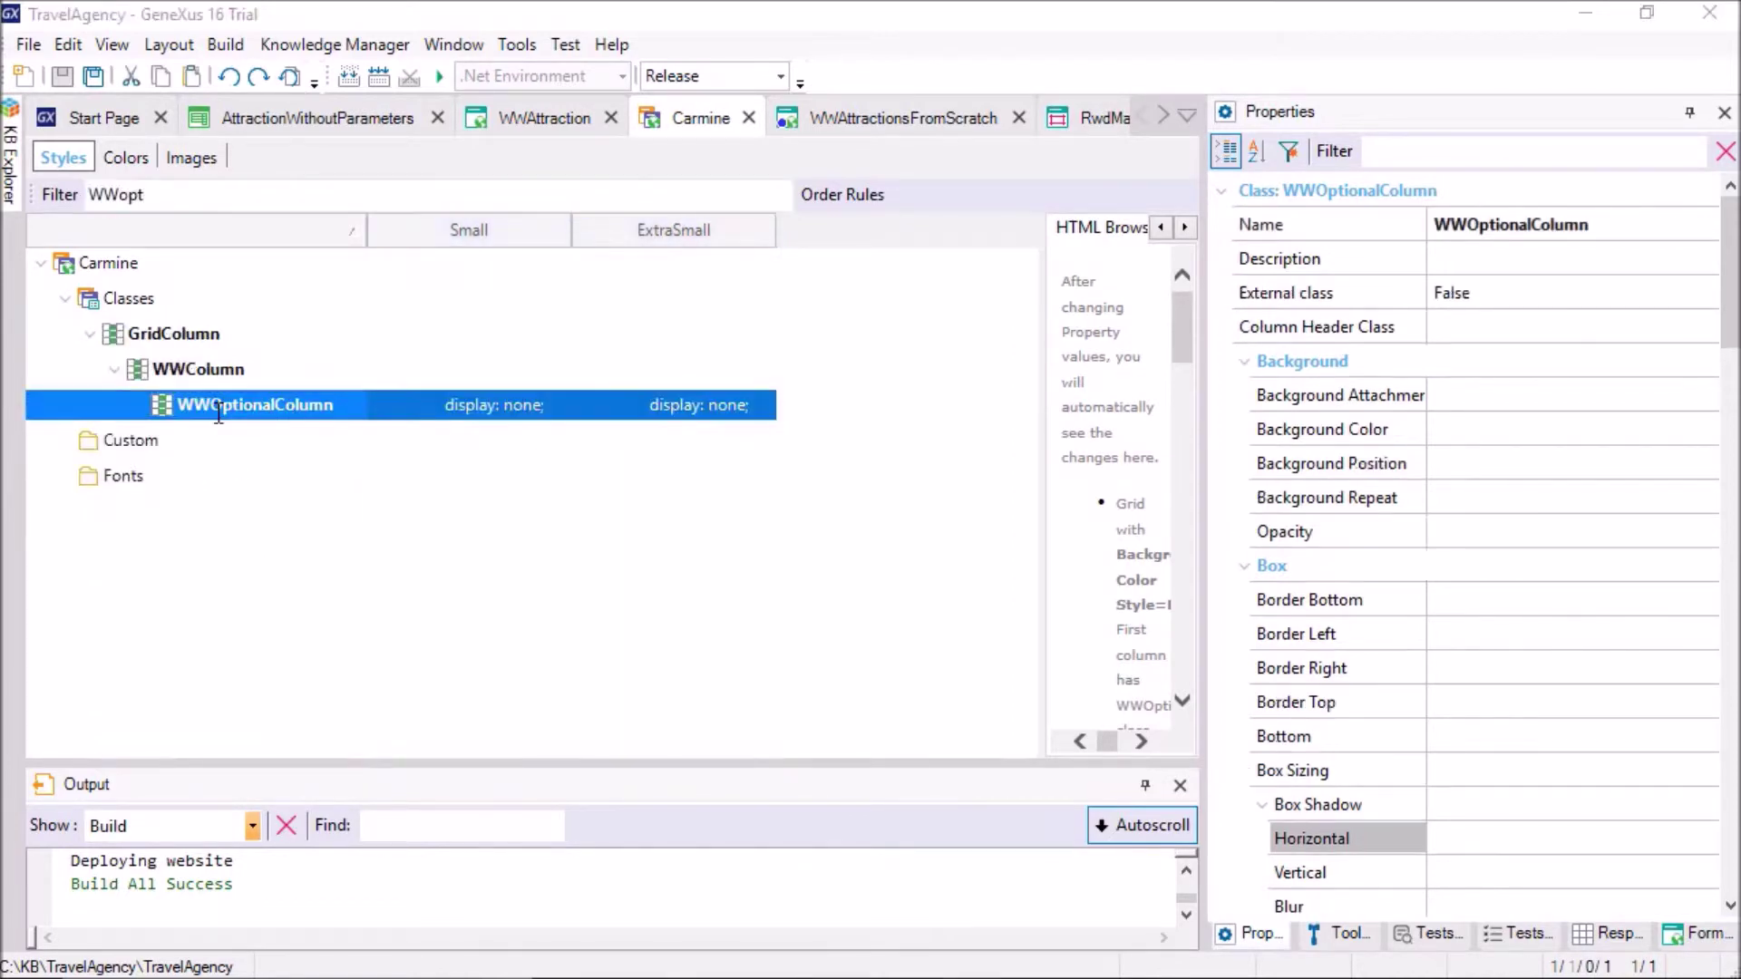
left_click(493, 236)
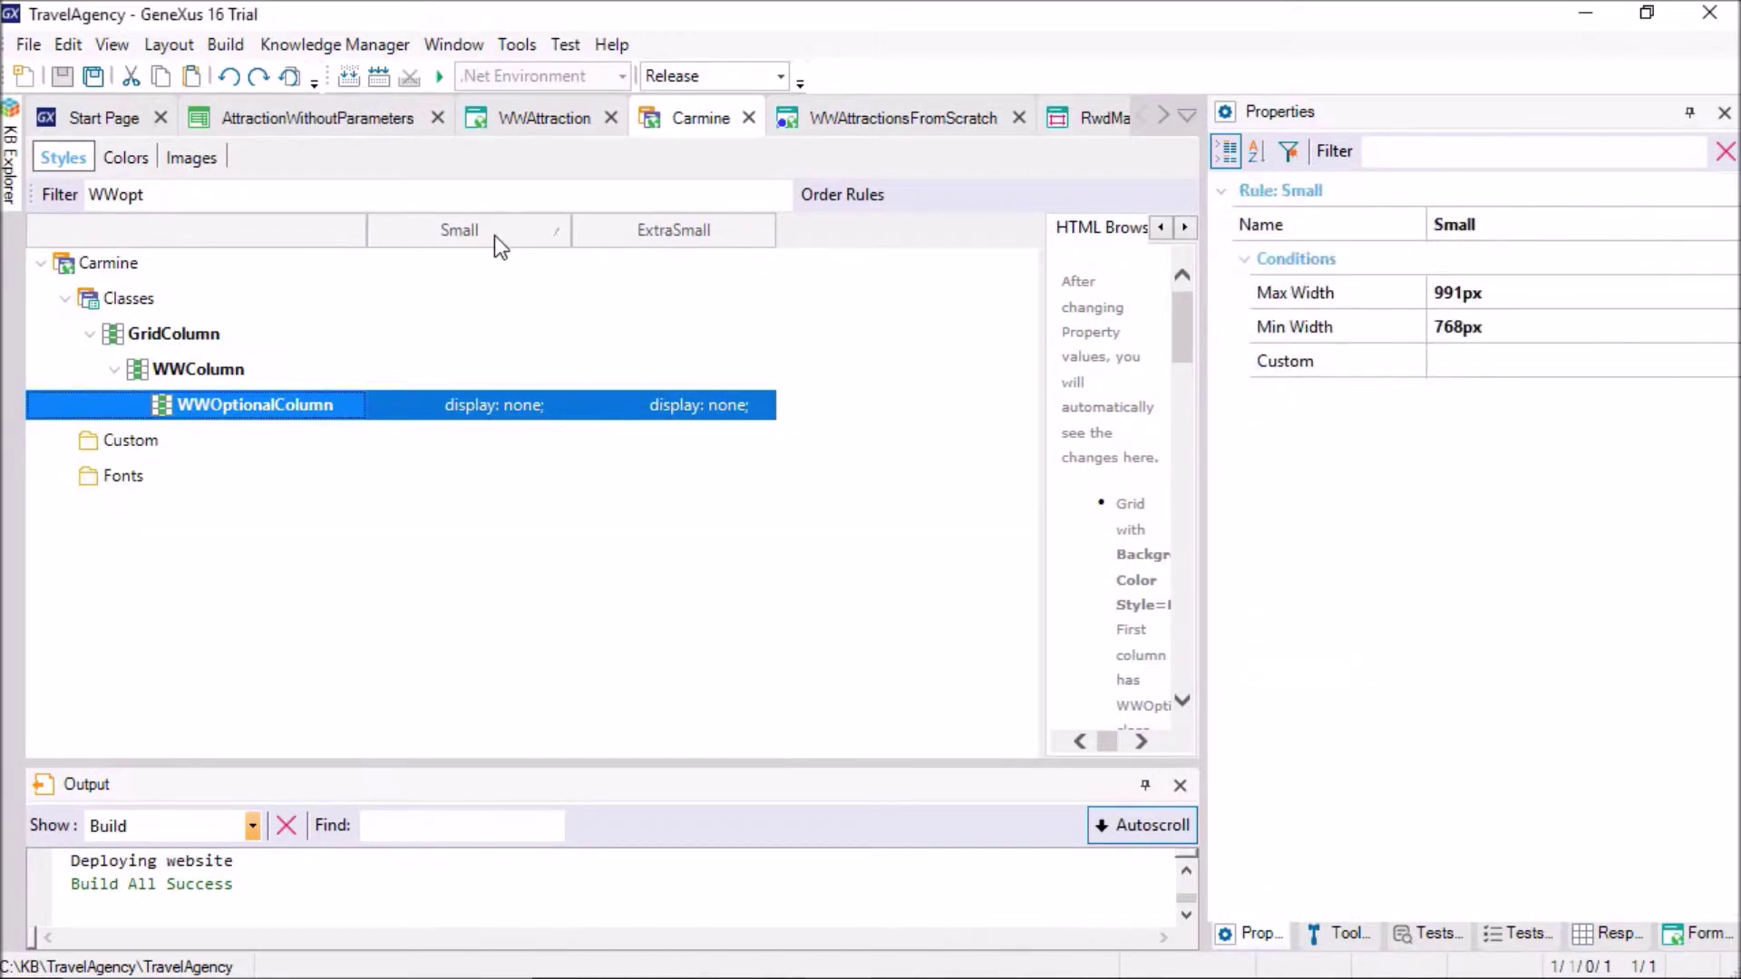
left_click(668, 238)
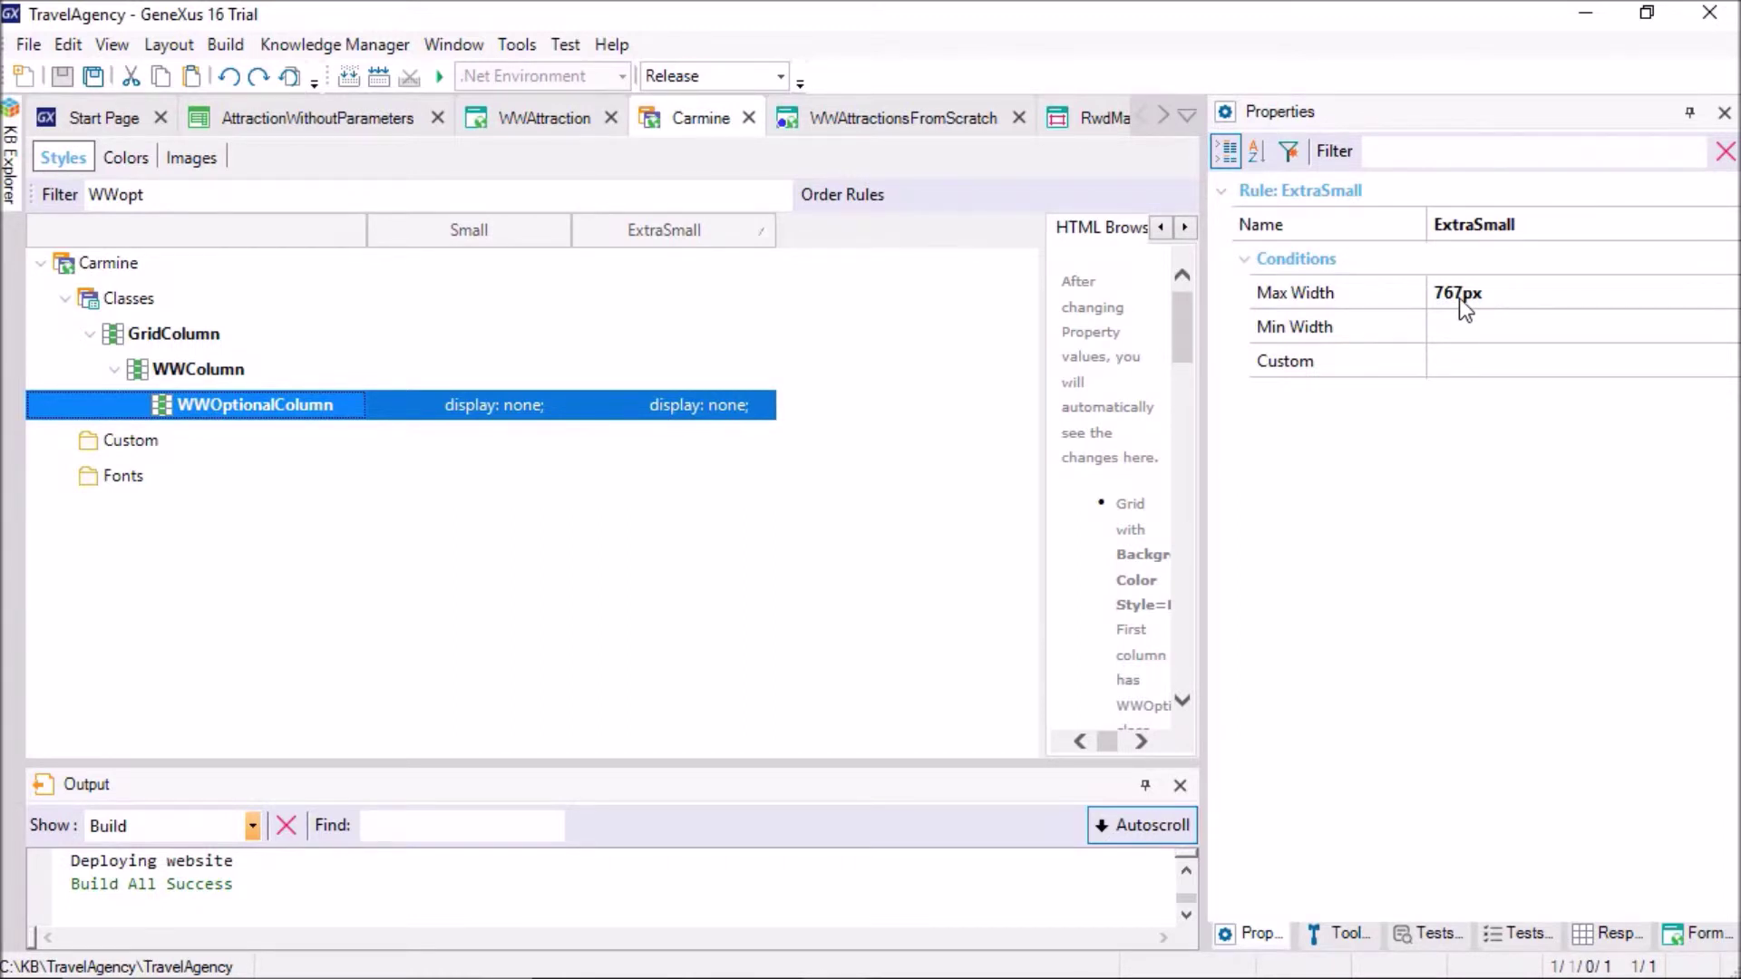
- Compare WWOptionalColumn's default properties with its Small and ExtraSmall rule settings
left_click(201, 241)
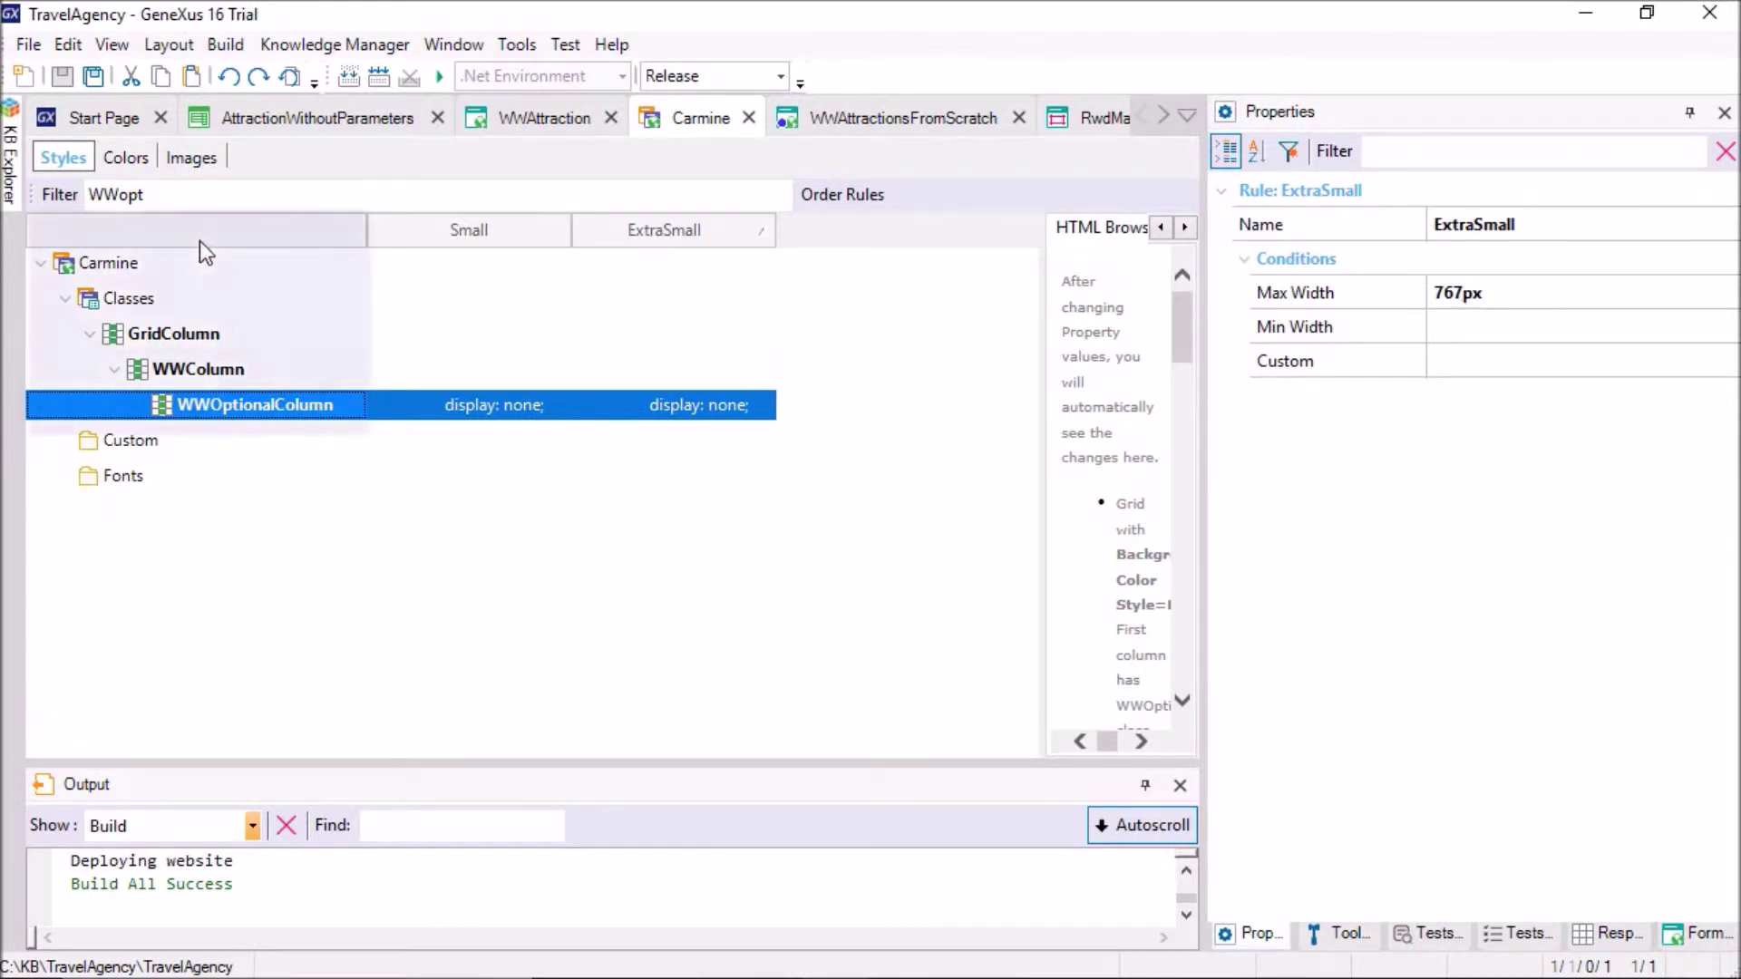
left_click(222, 410)
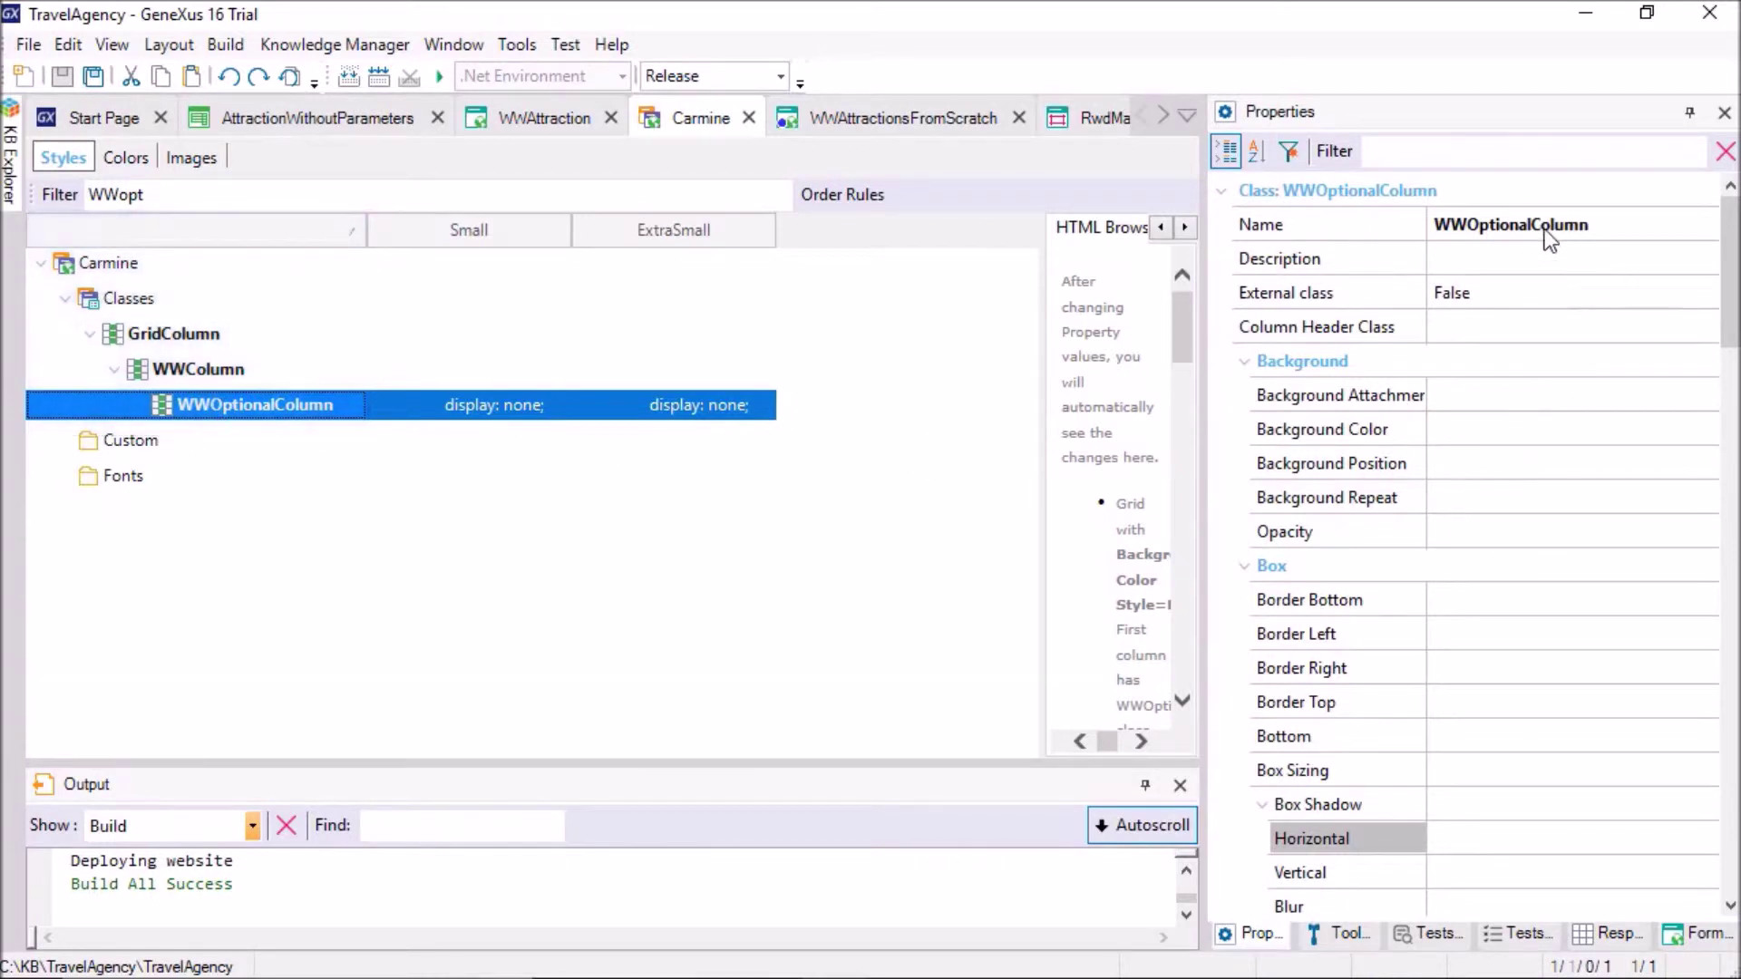
left_click_drag(1730, 296, 1732, 562)
left_click(1482, 497)
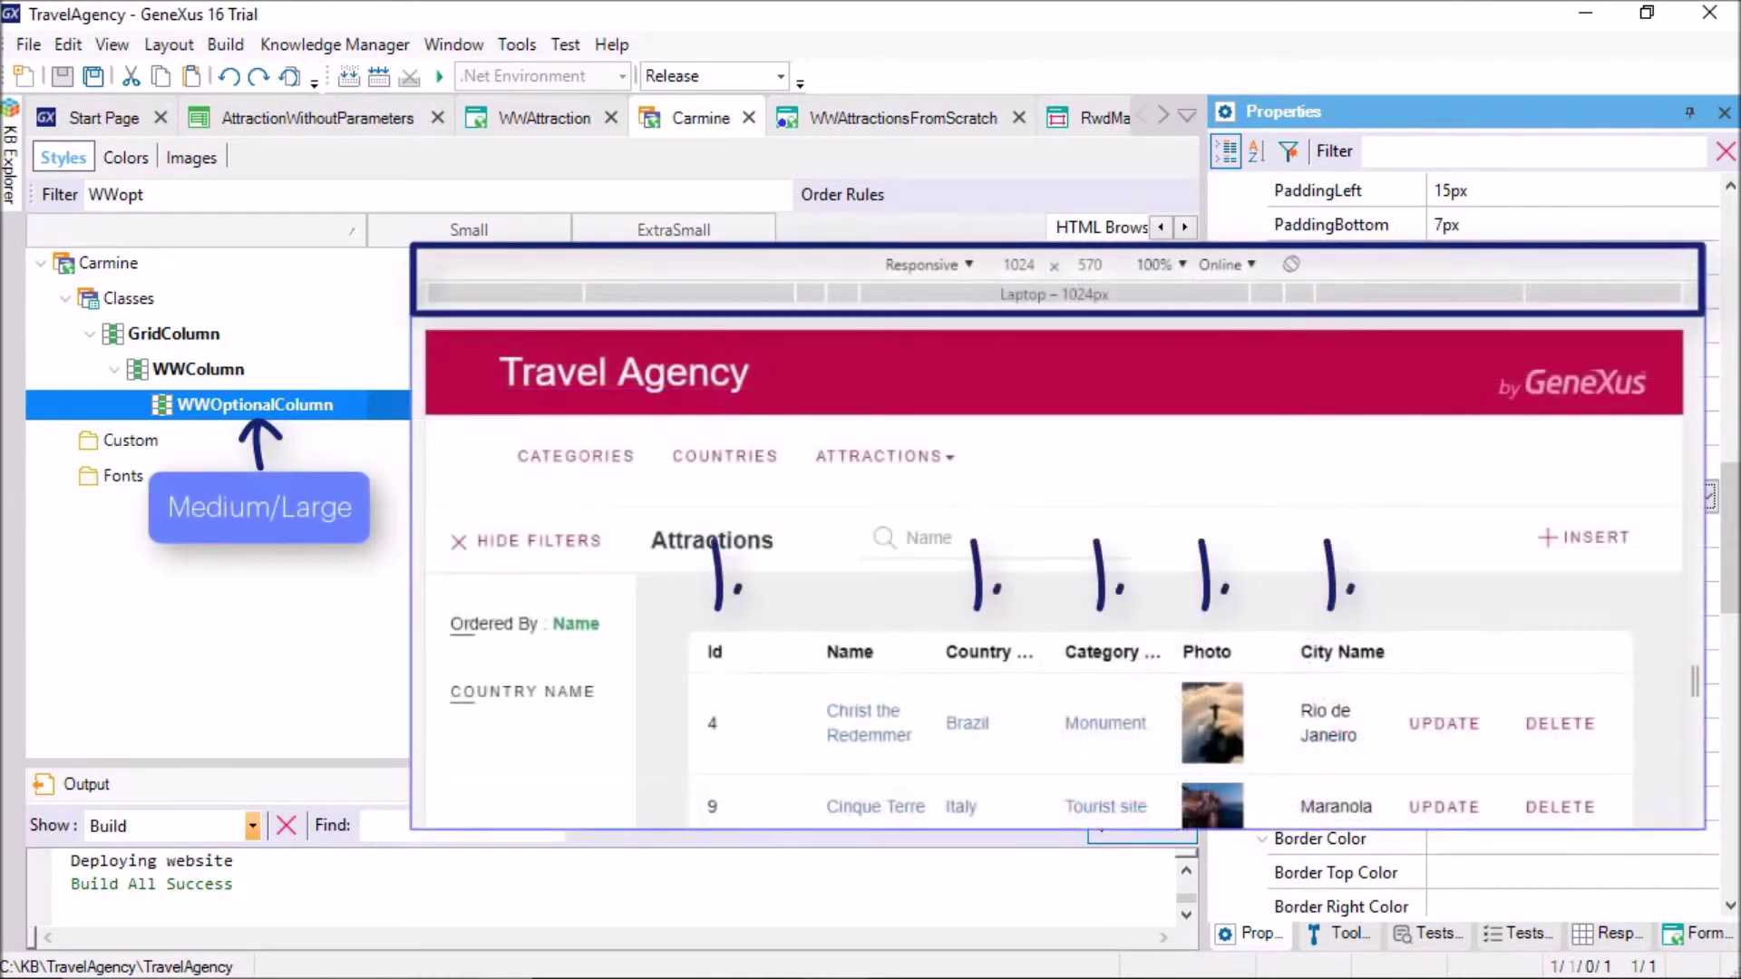
left_click(458, 230)
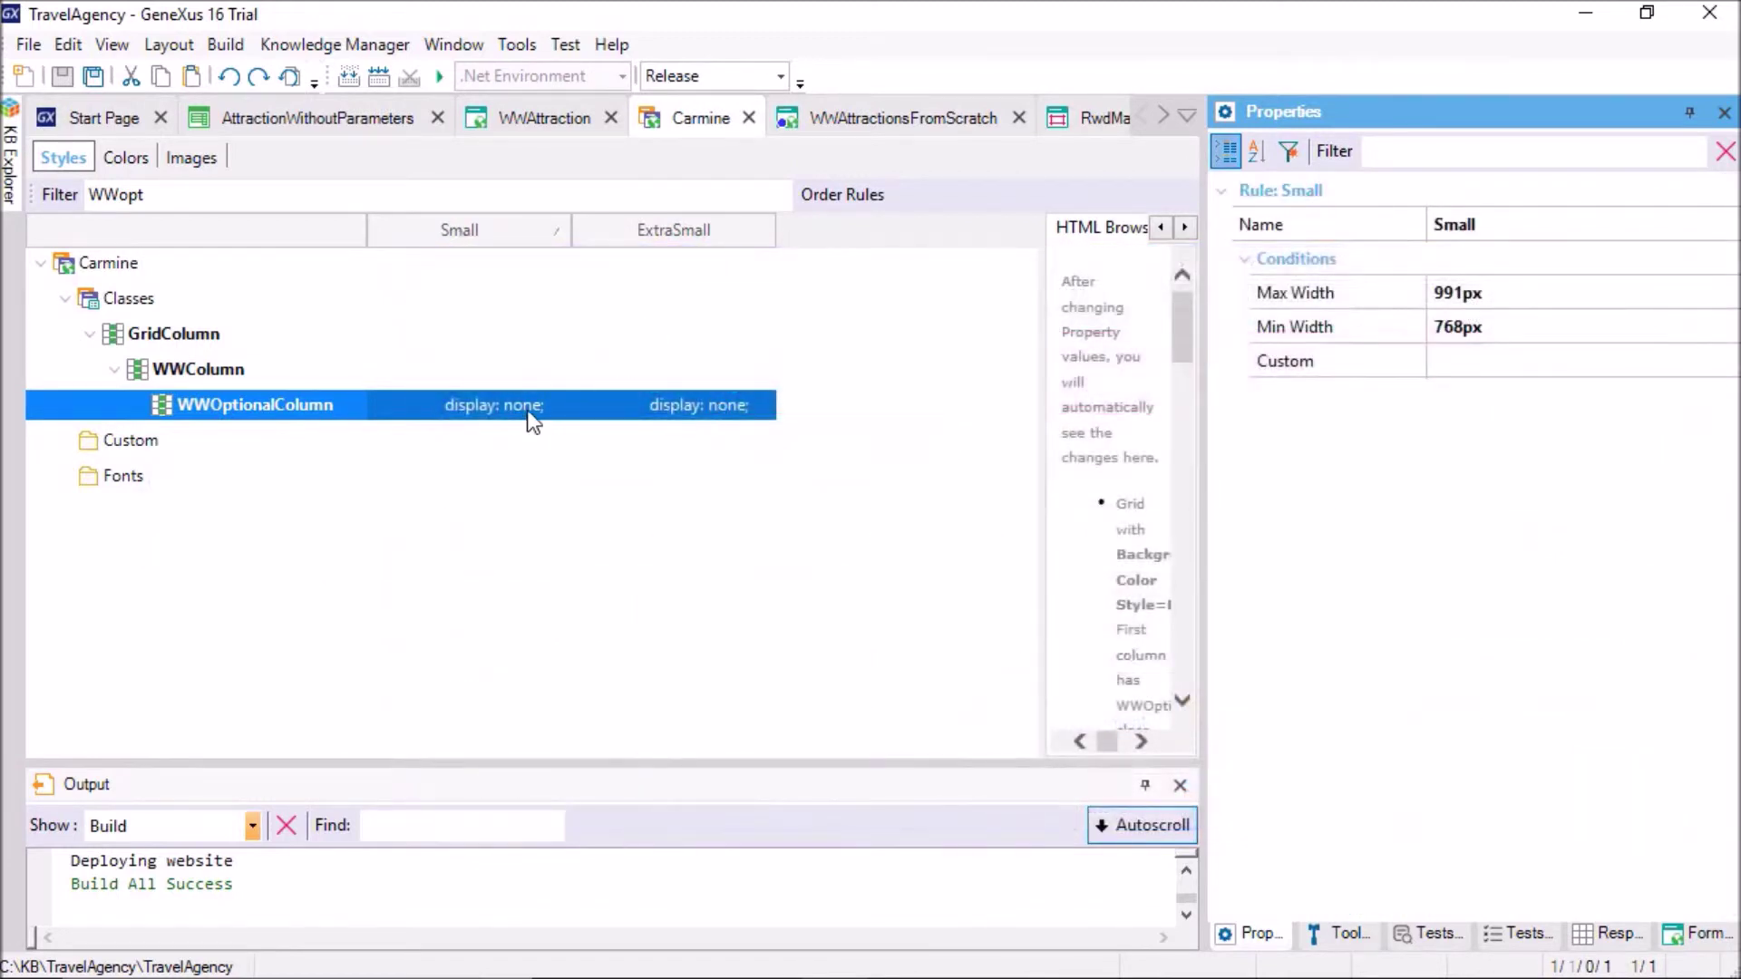
left_click(521, 405)
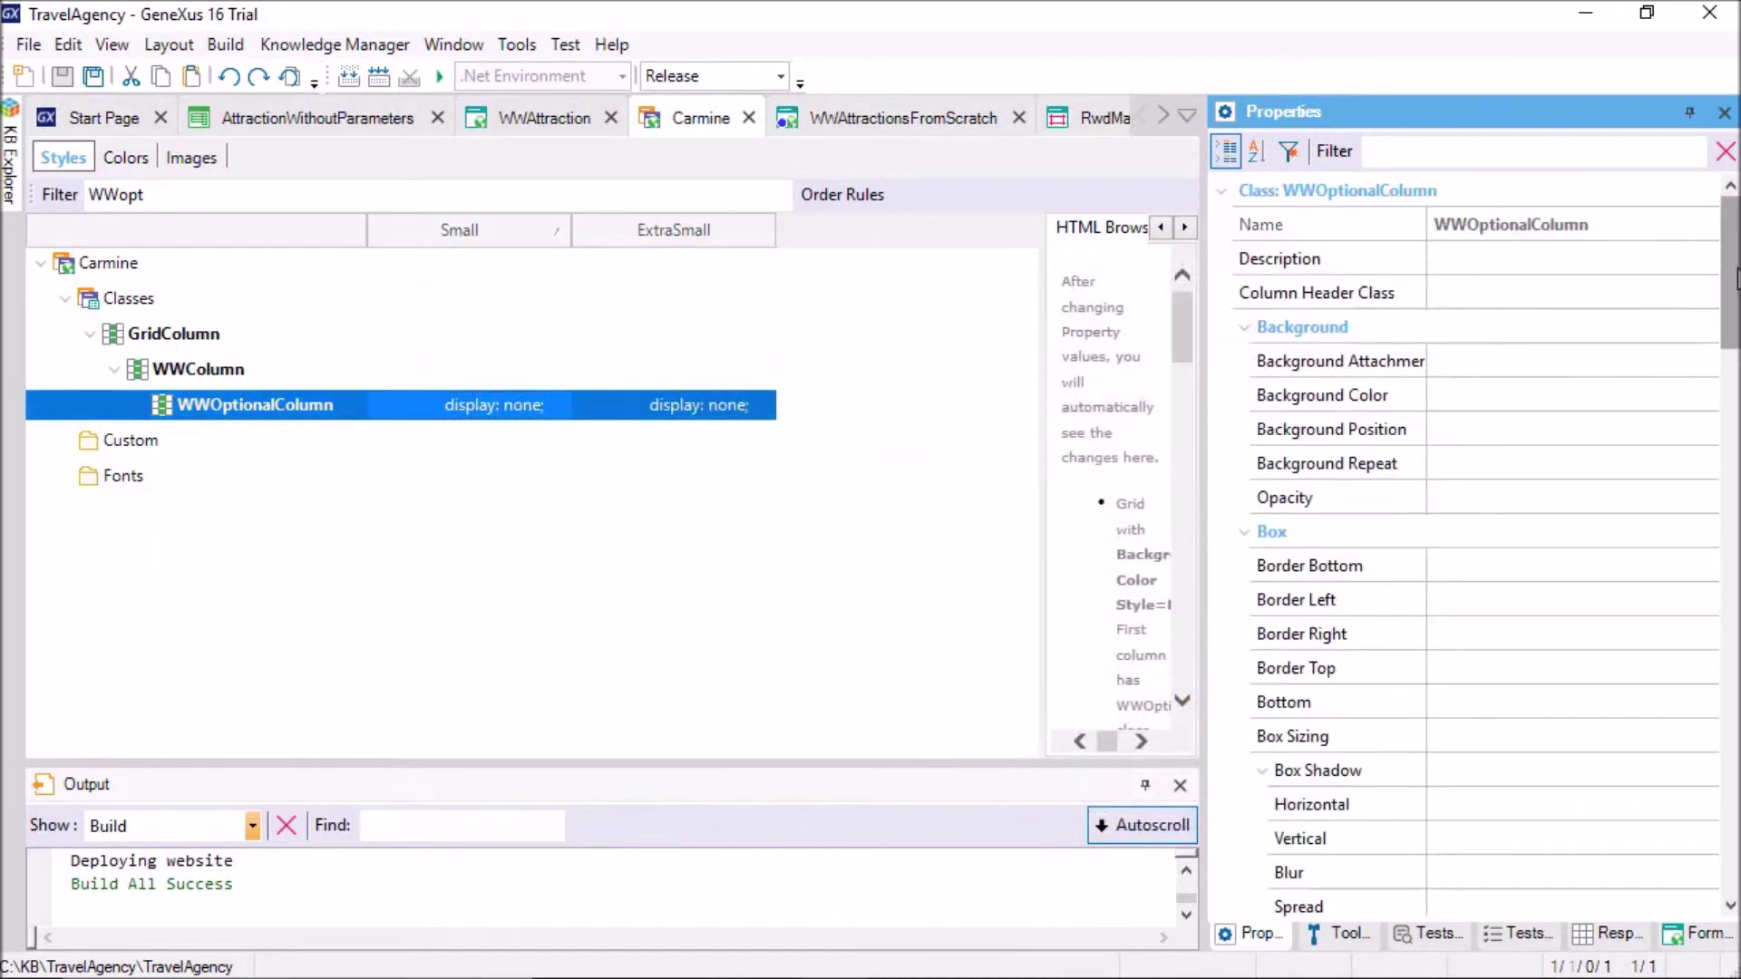
left_click(711, 408)
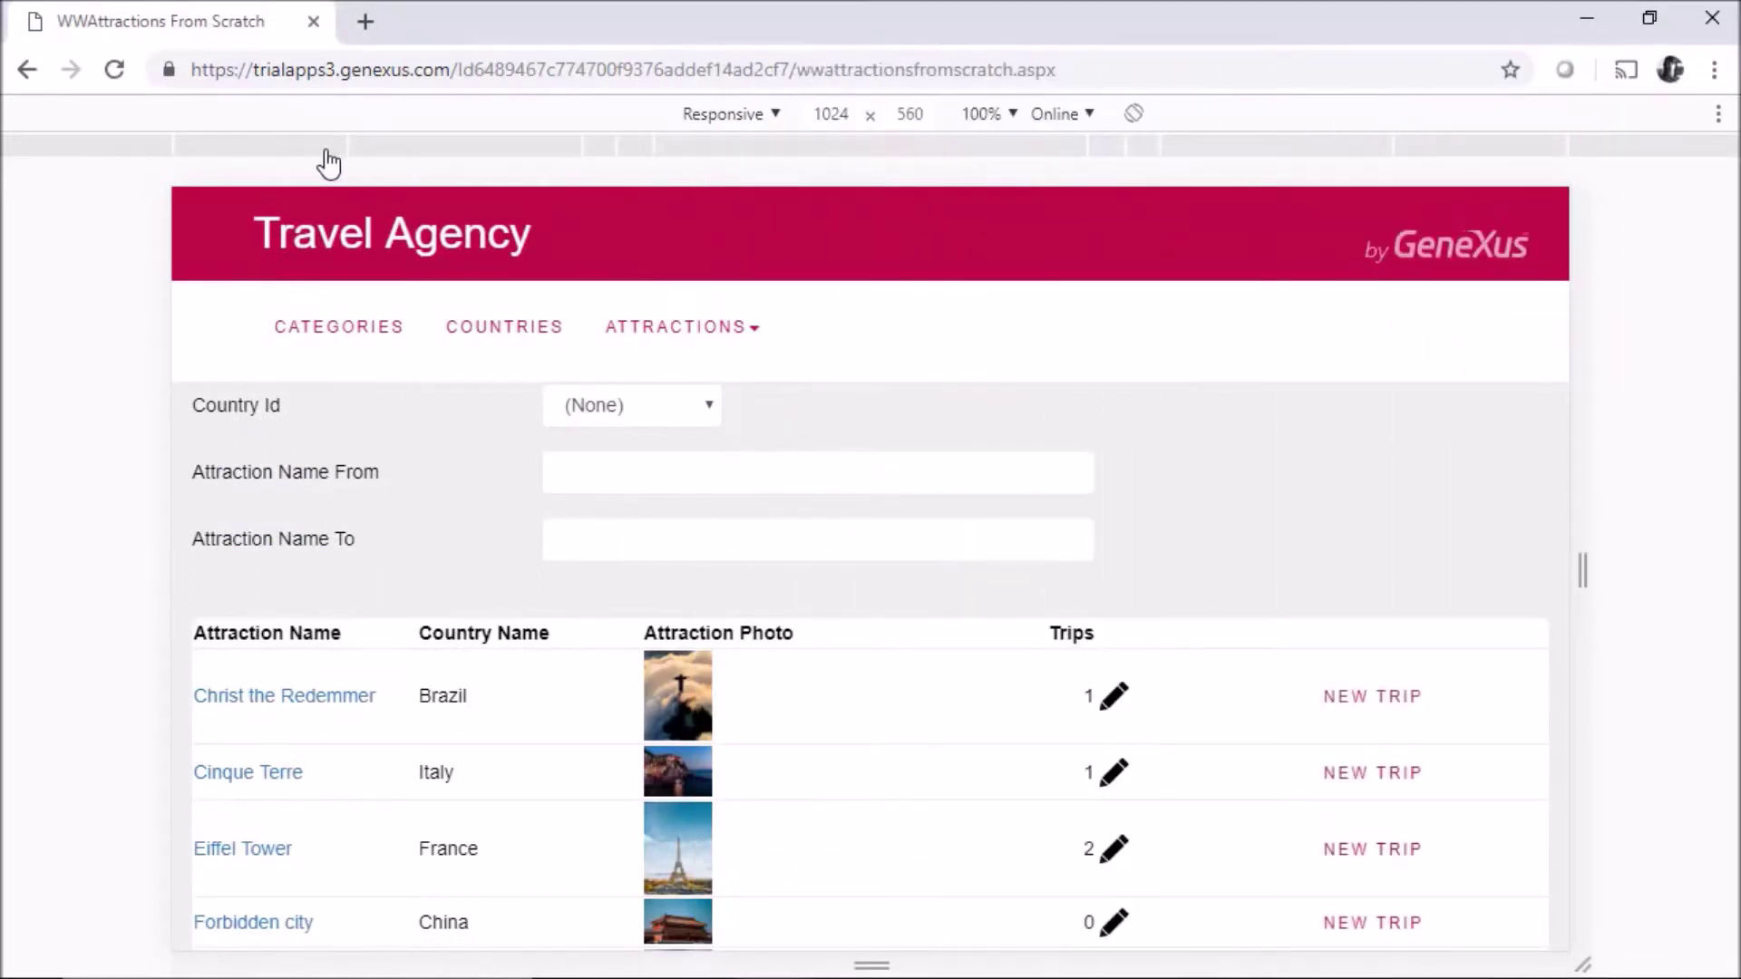
- In the browser, preview the WWAttractions From Scratch page at 768, 425 and 320 px wide, examining its grid, and return to 768 px
left_click(425, 162)
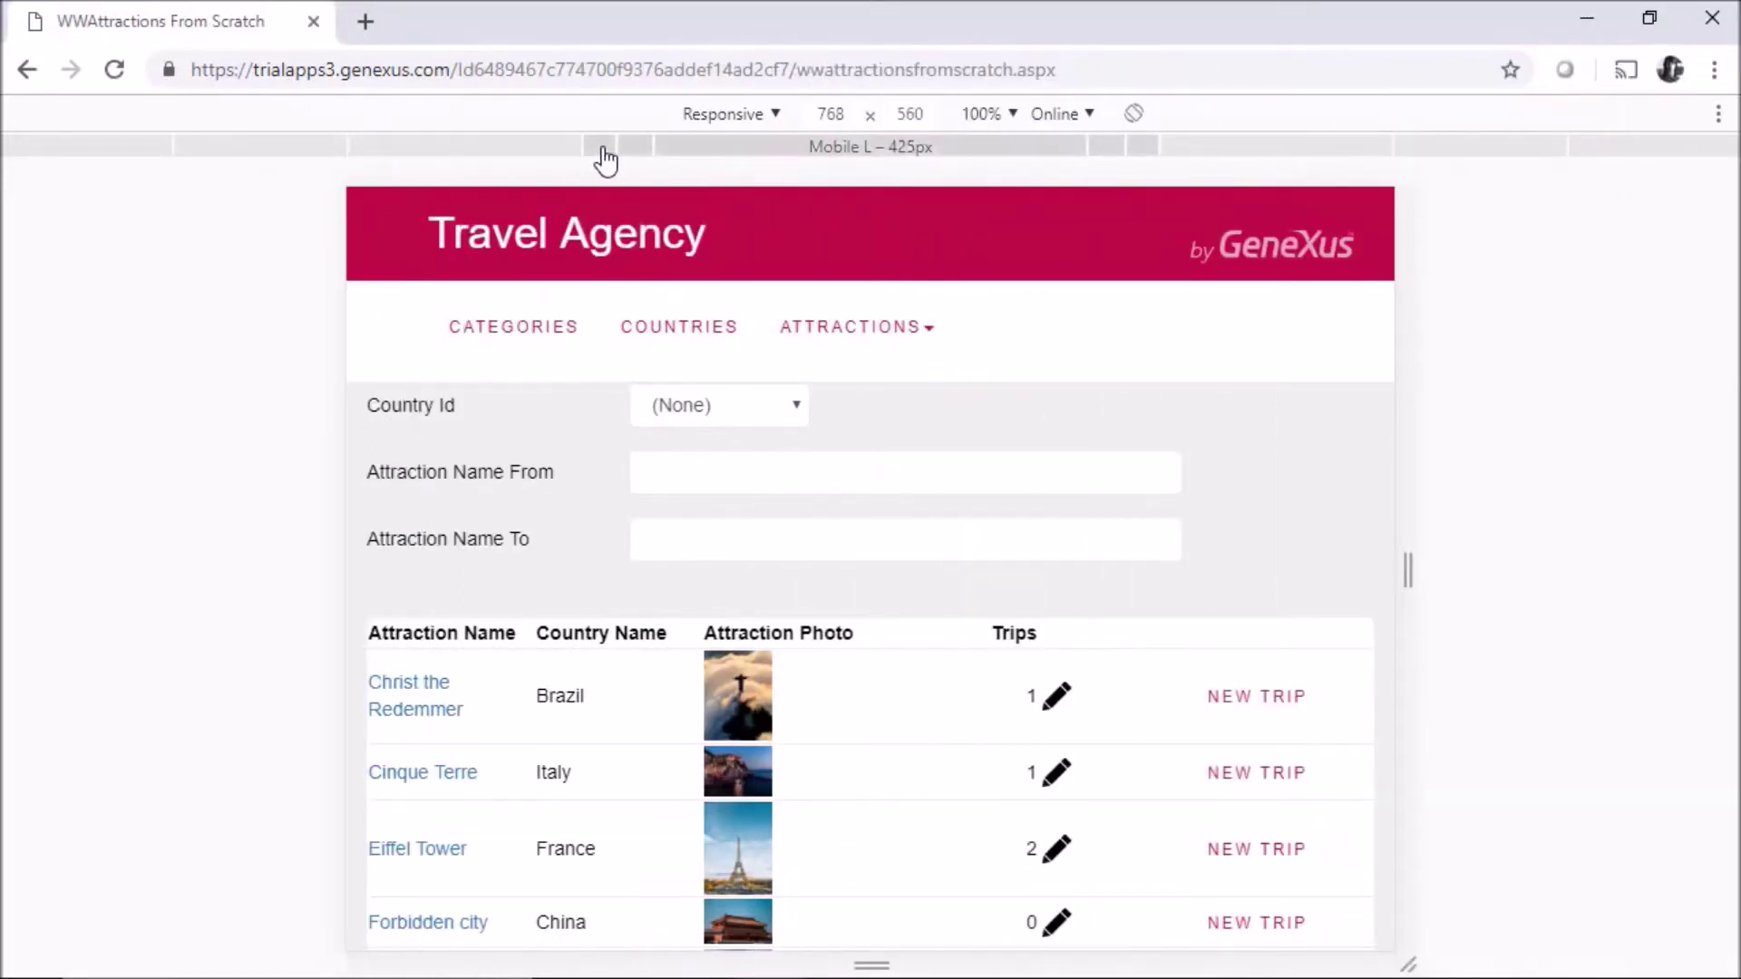
left_click(605, 161)
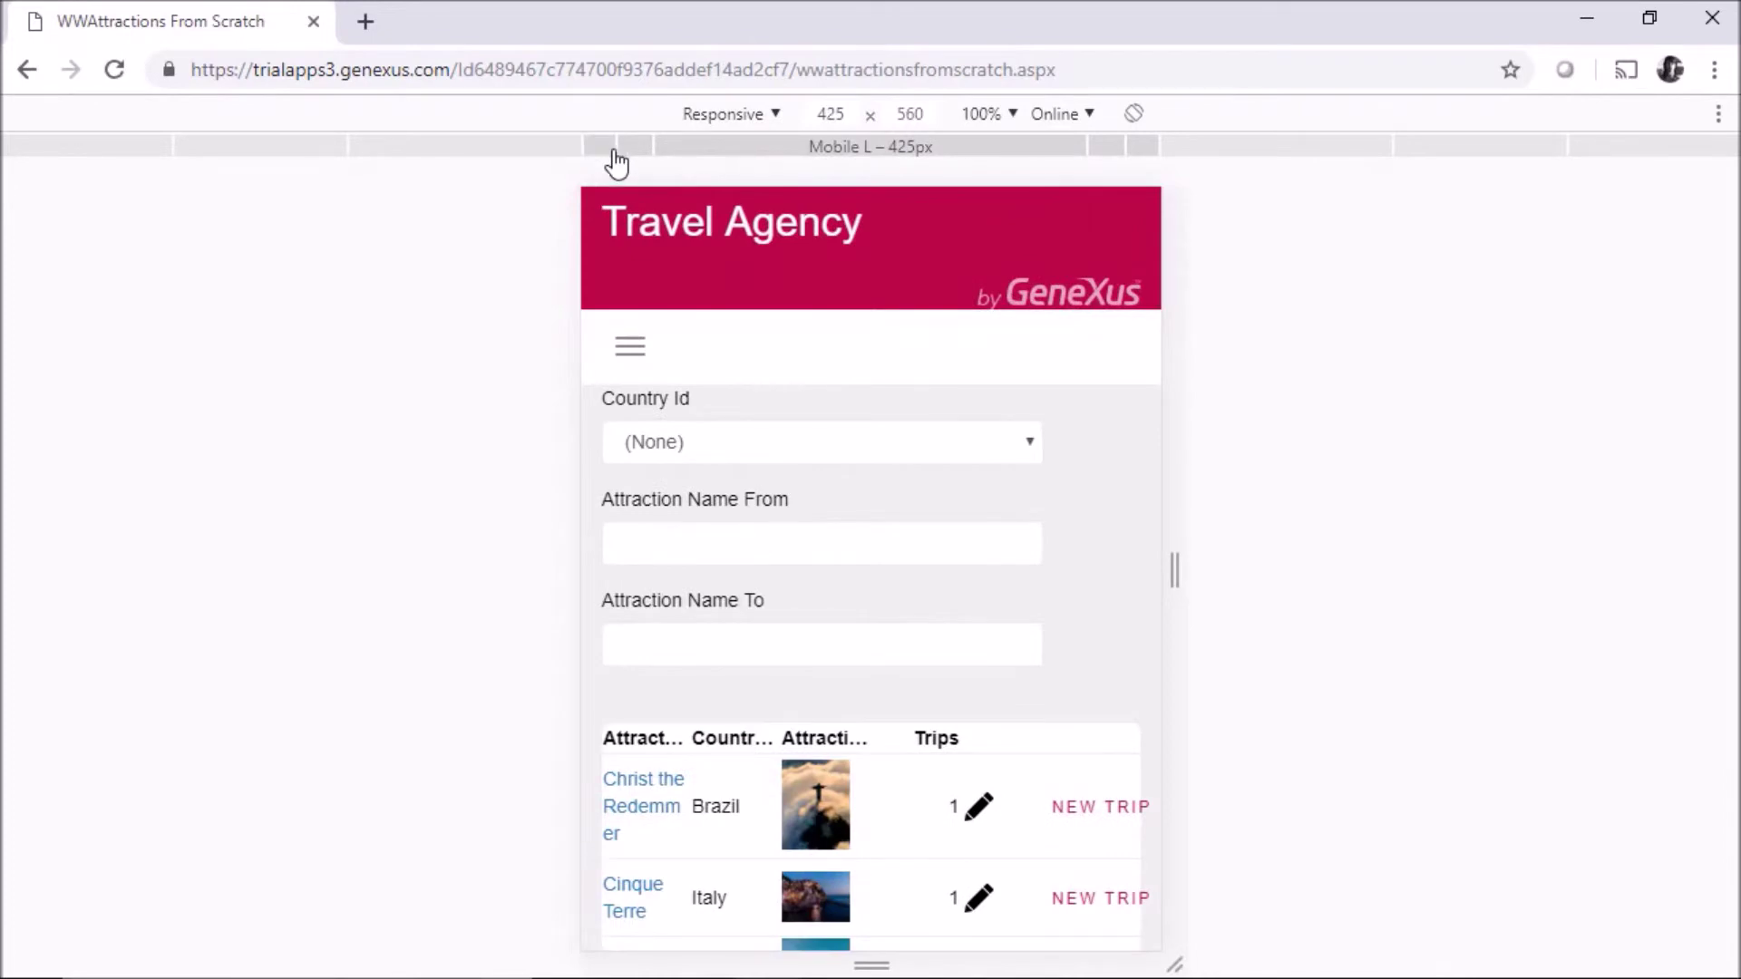
scroll(948, 444, "down", 6)
scroll(948, 444, "down", 1)
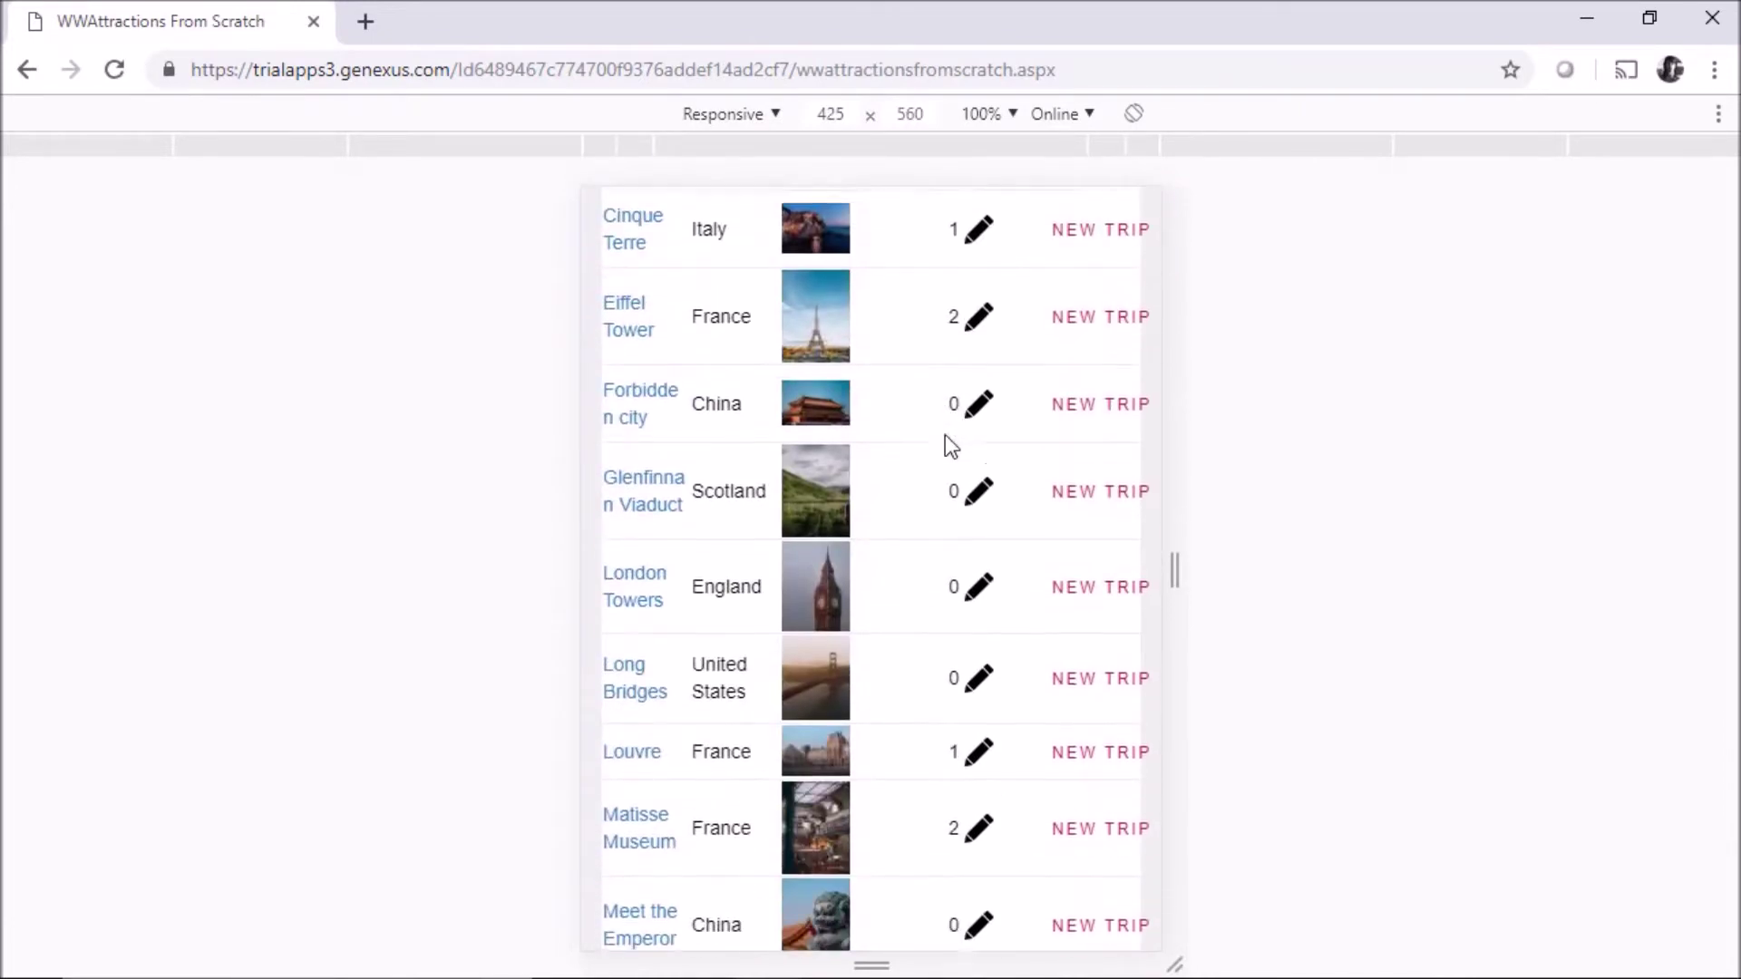
scroll(945, 433, "up", 7)
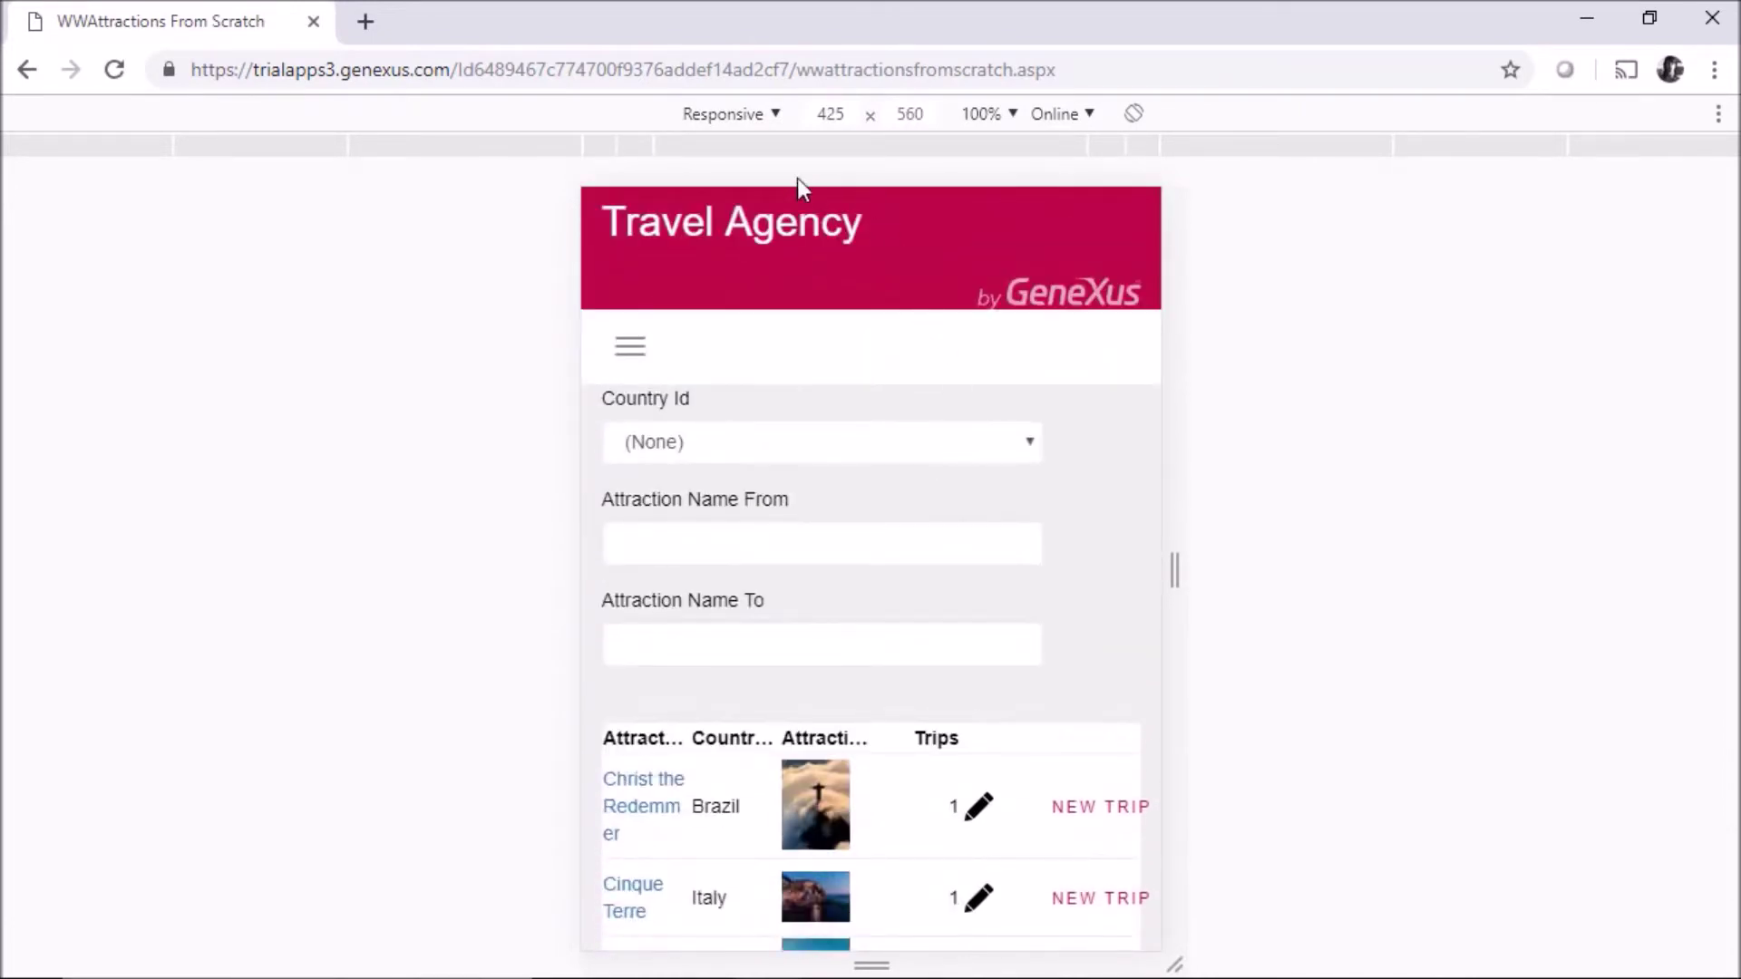
left_click(753, 150)
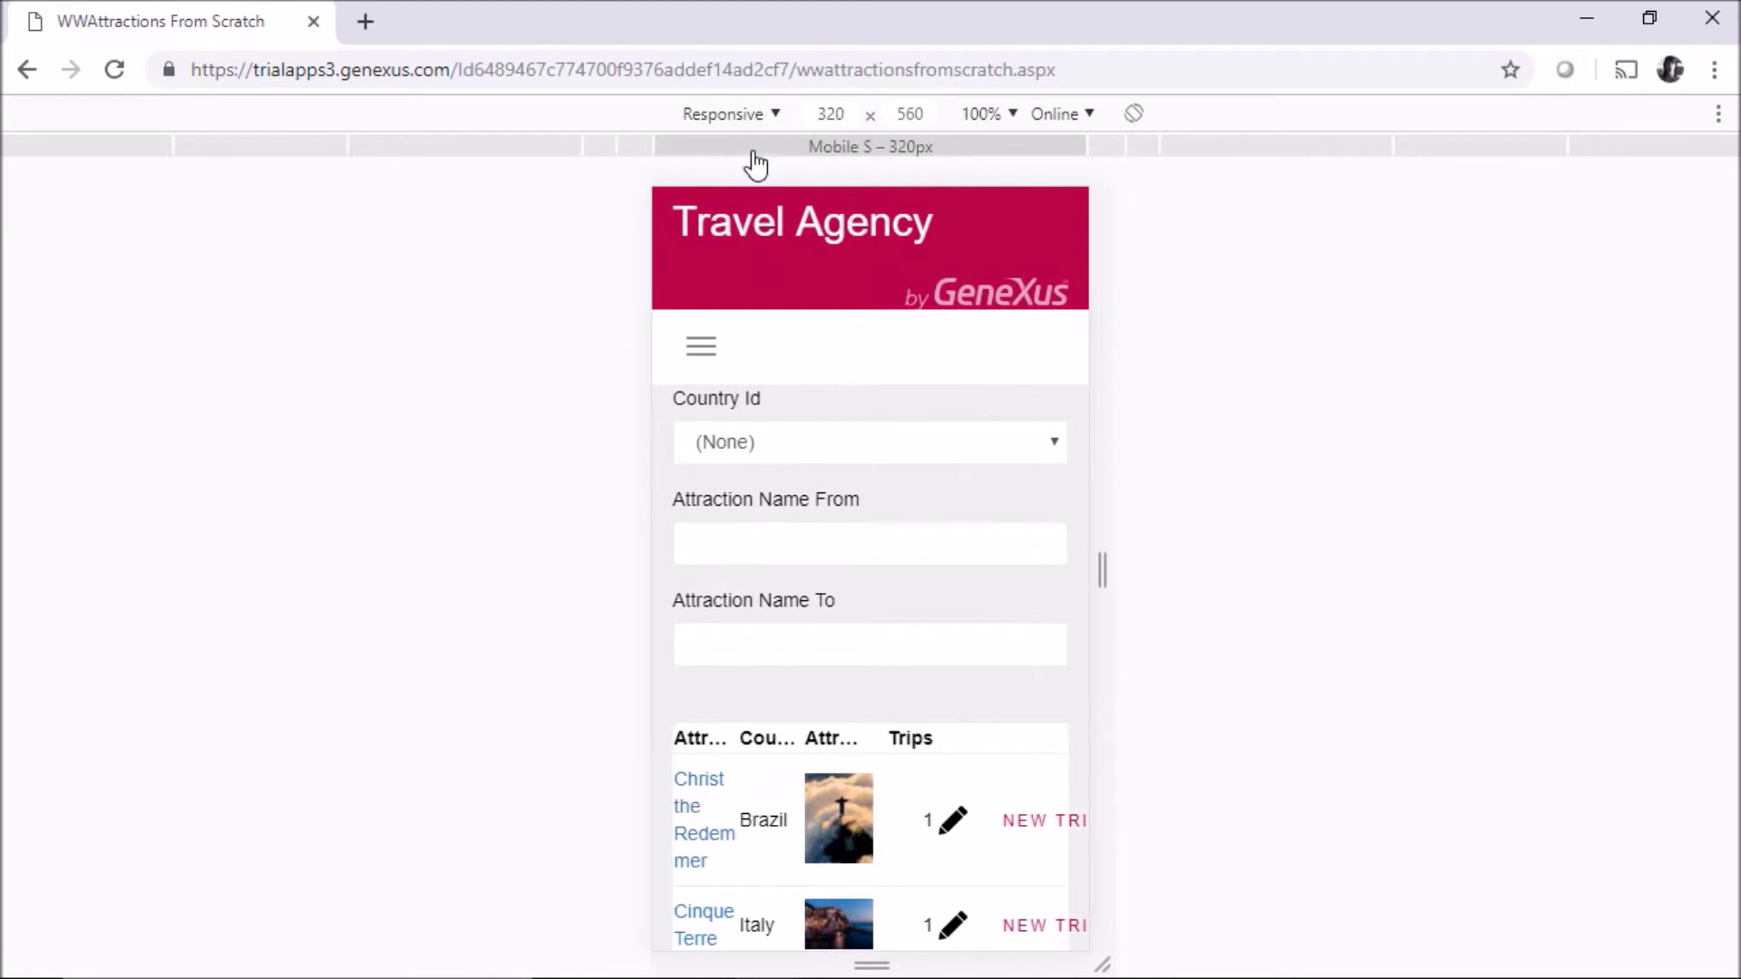
left_click(519, 154)
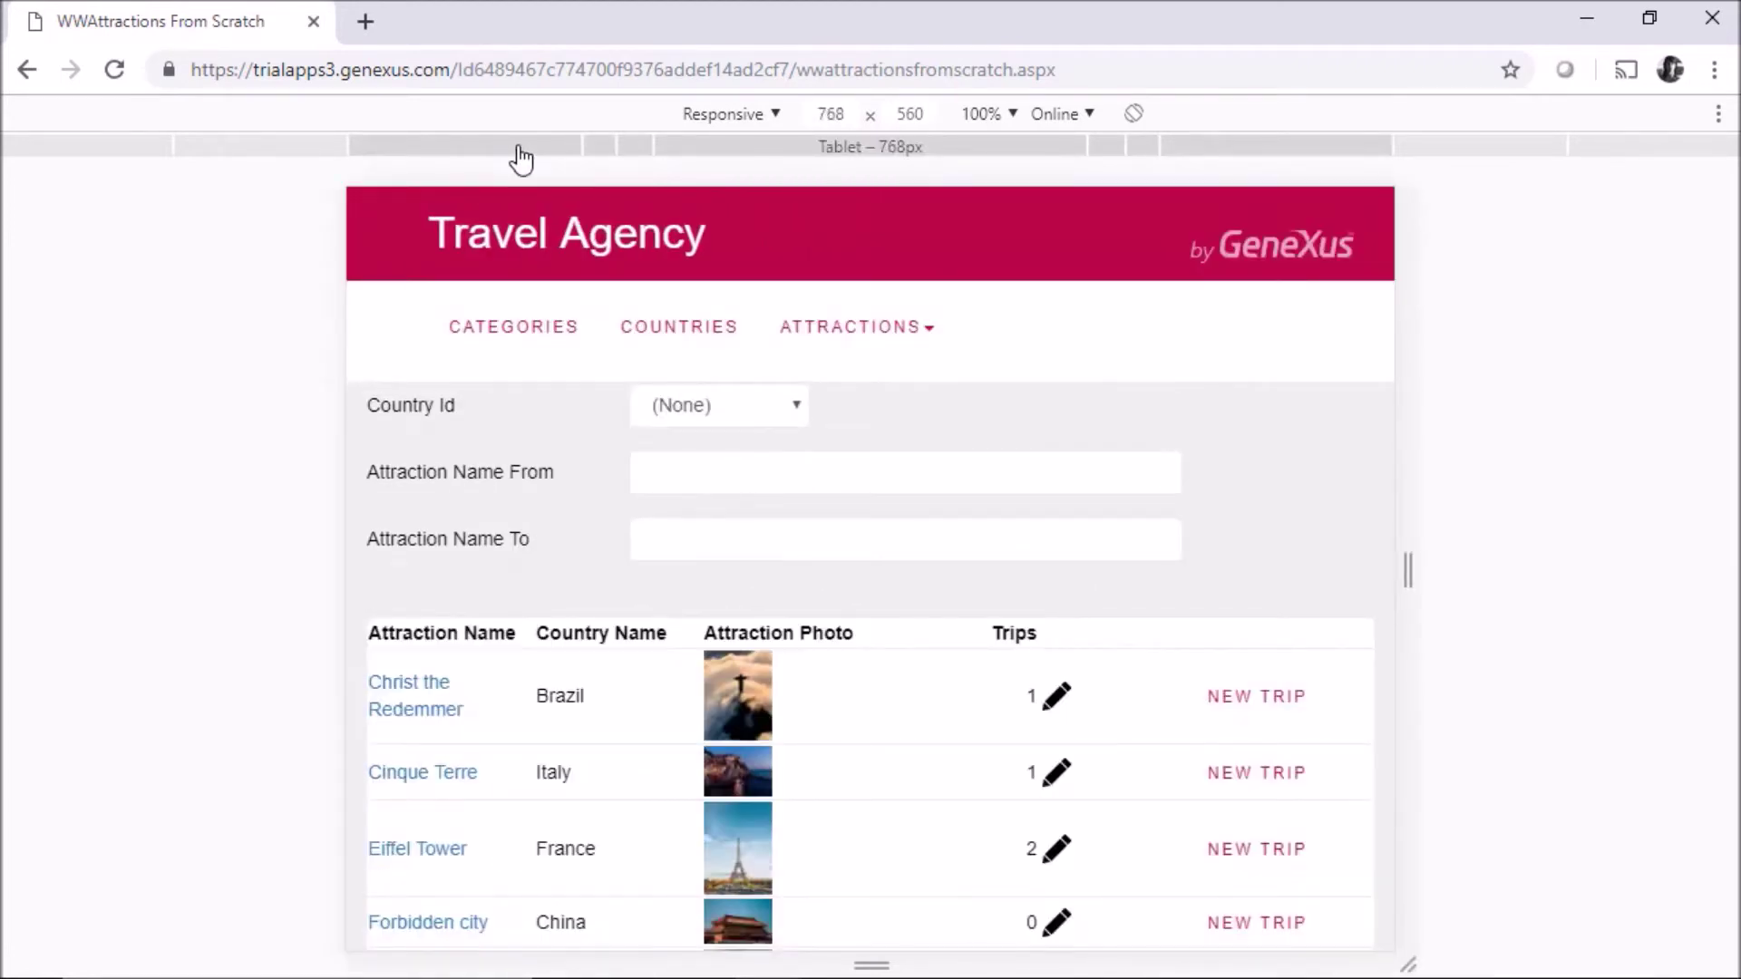